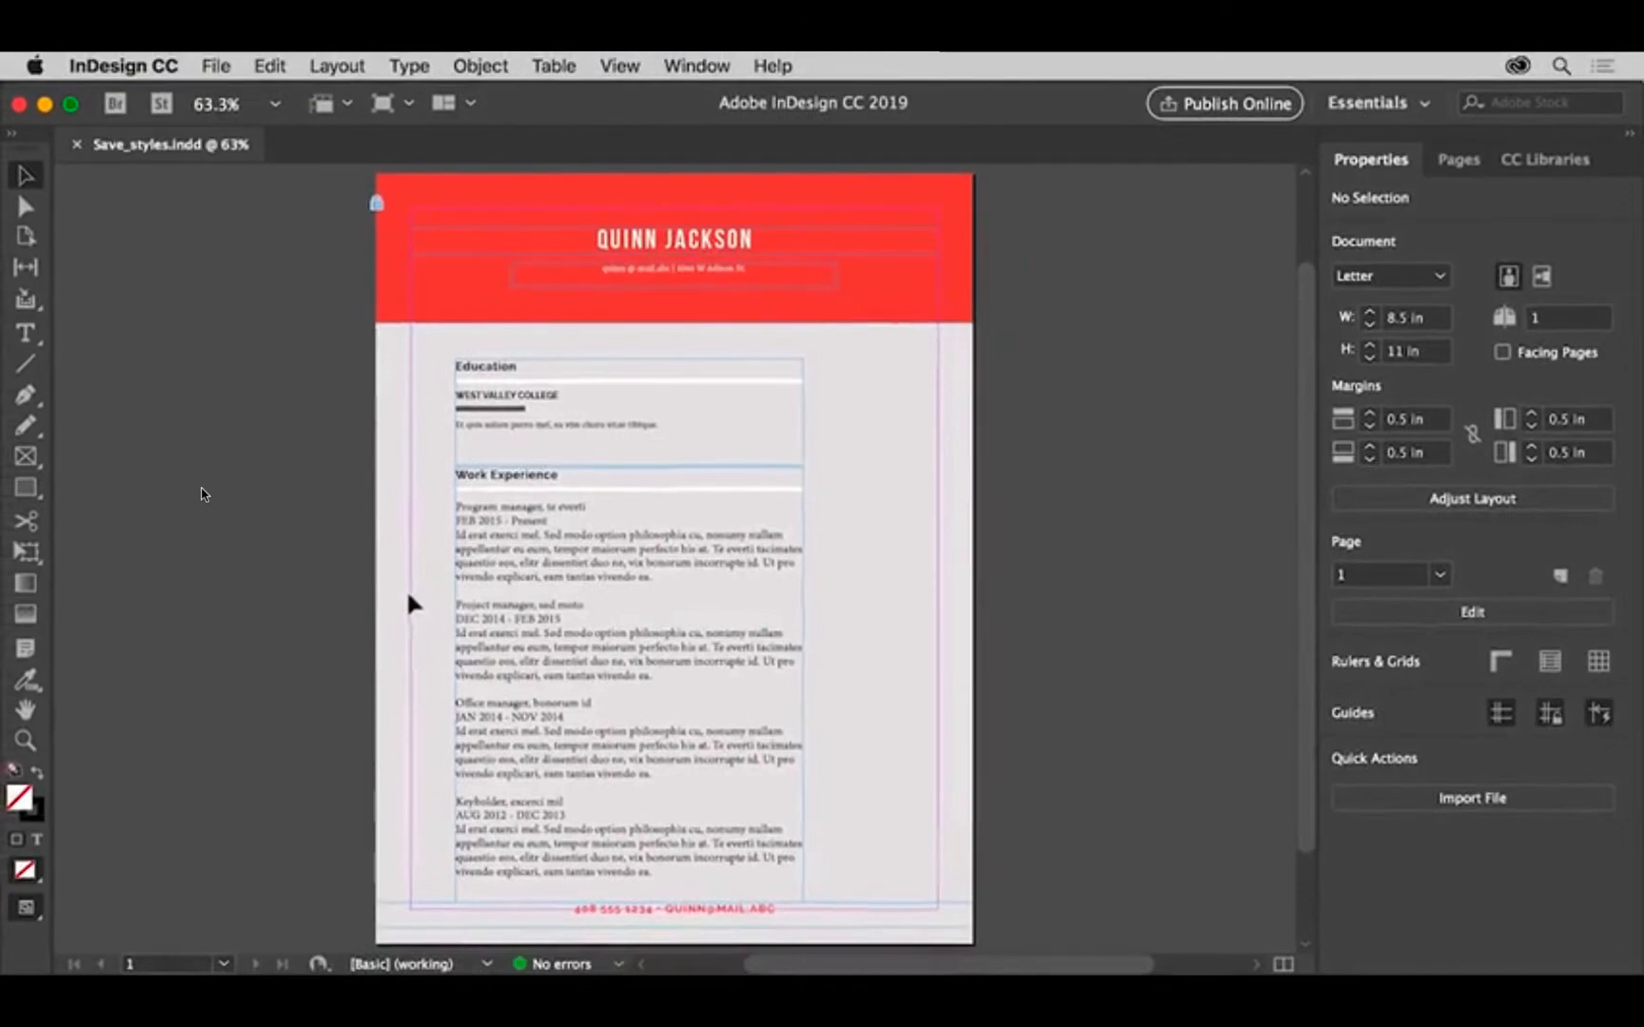
Create a paragraph style named Title from the WEST VALLEY COLLEGE line under Education
click(26, 333)
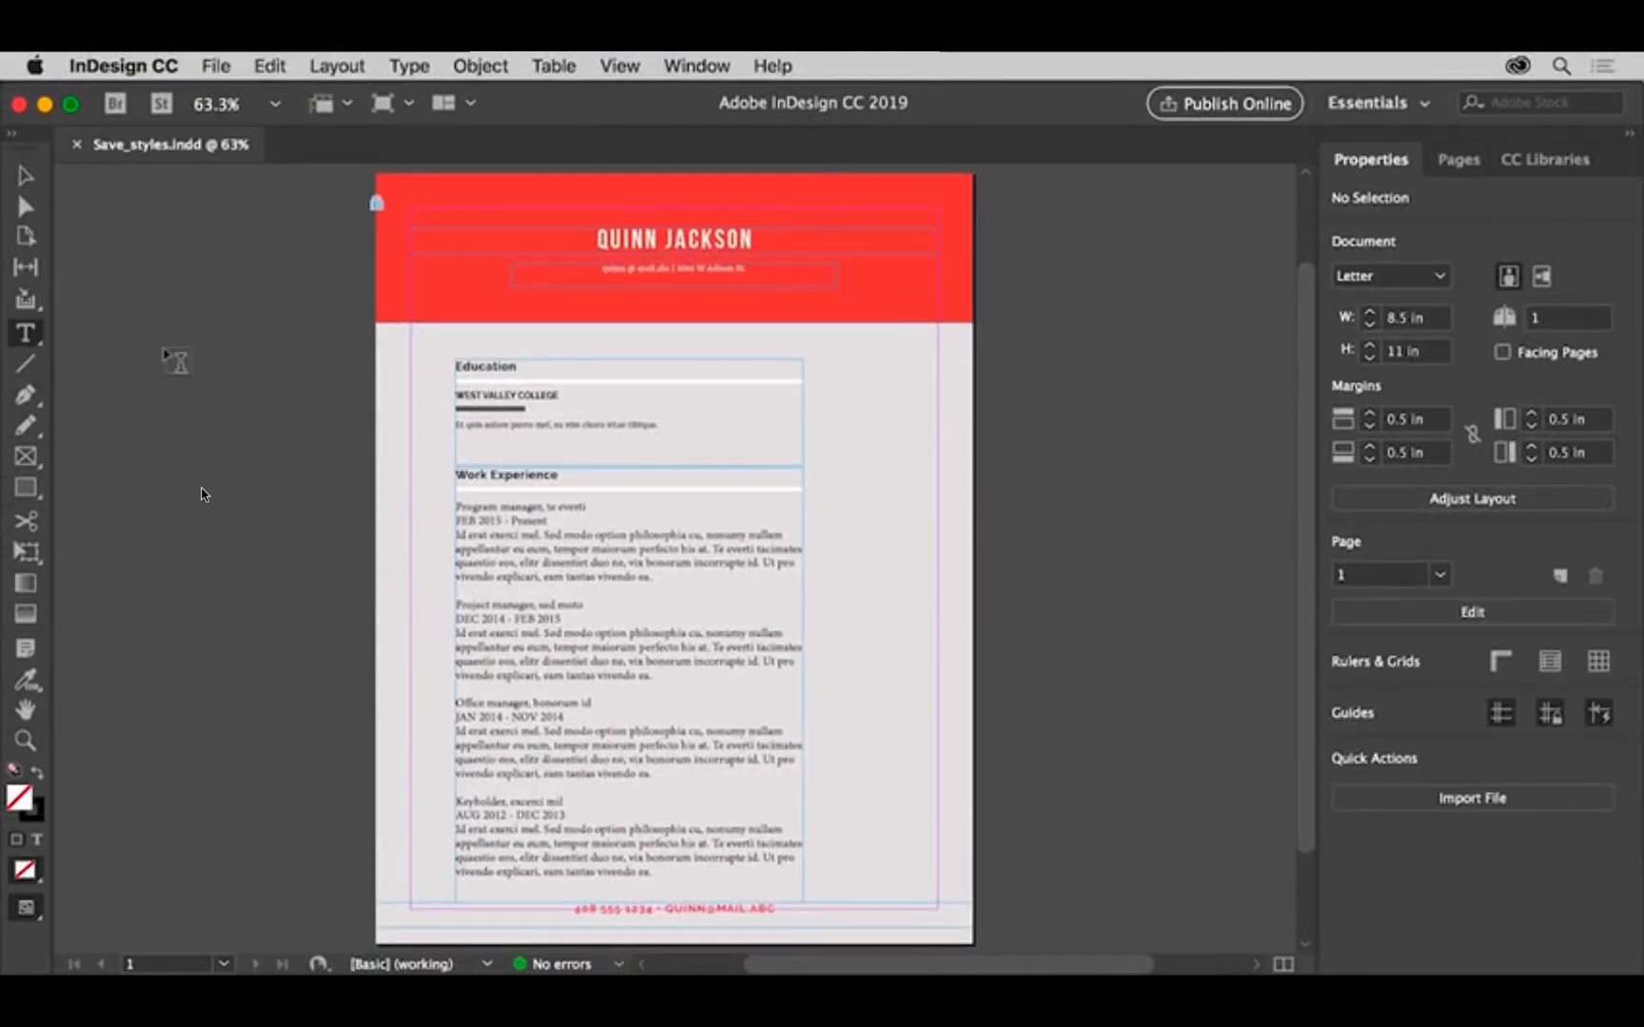
click(476, 393)
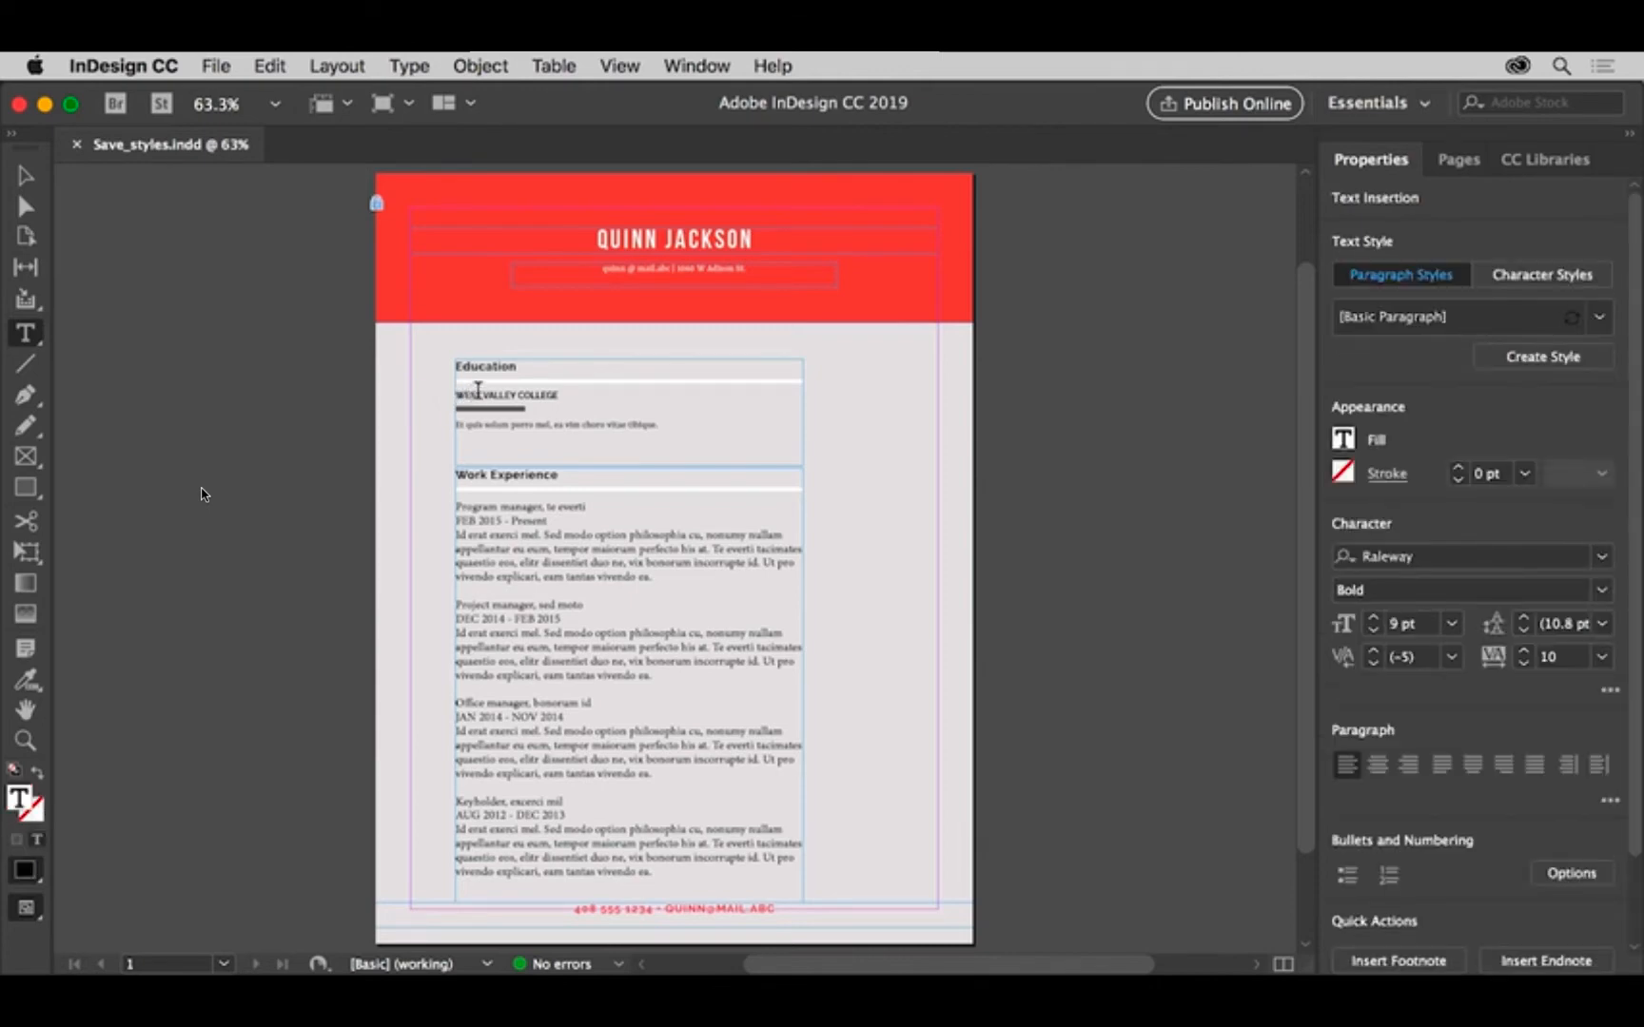
click(620, 66)
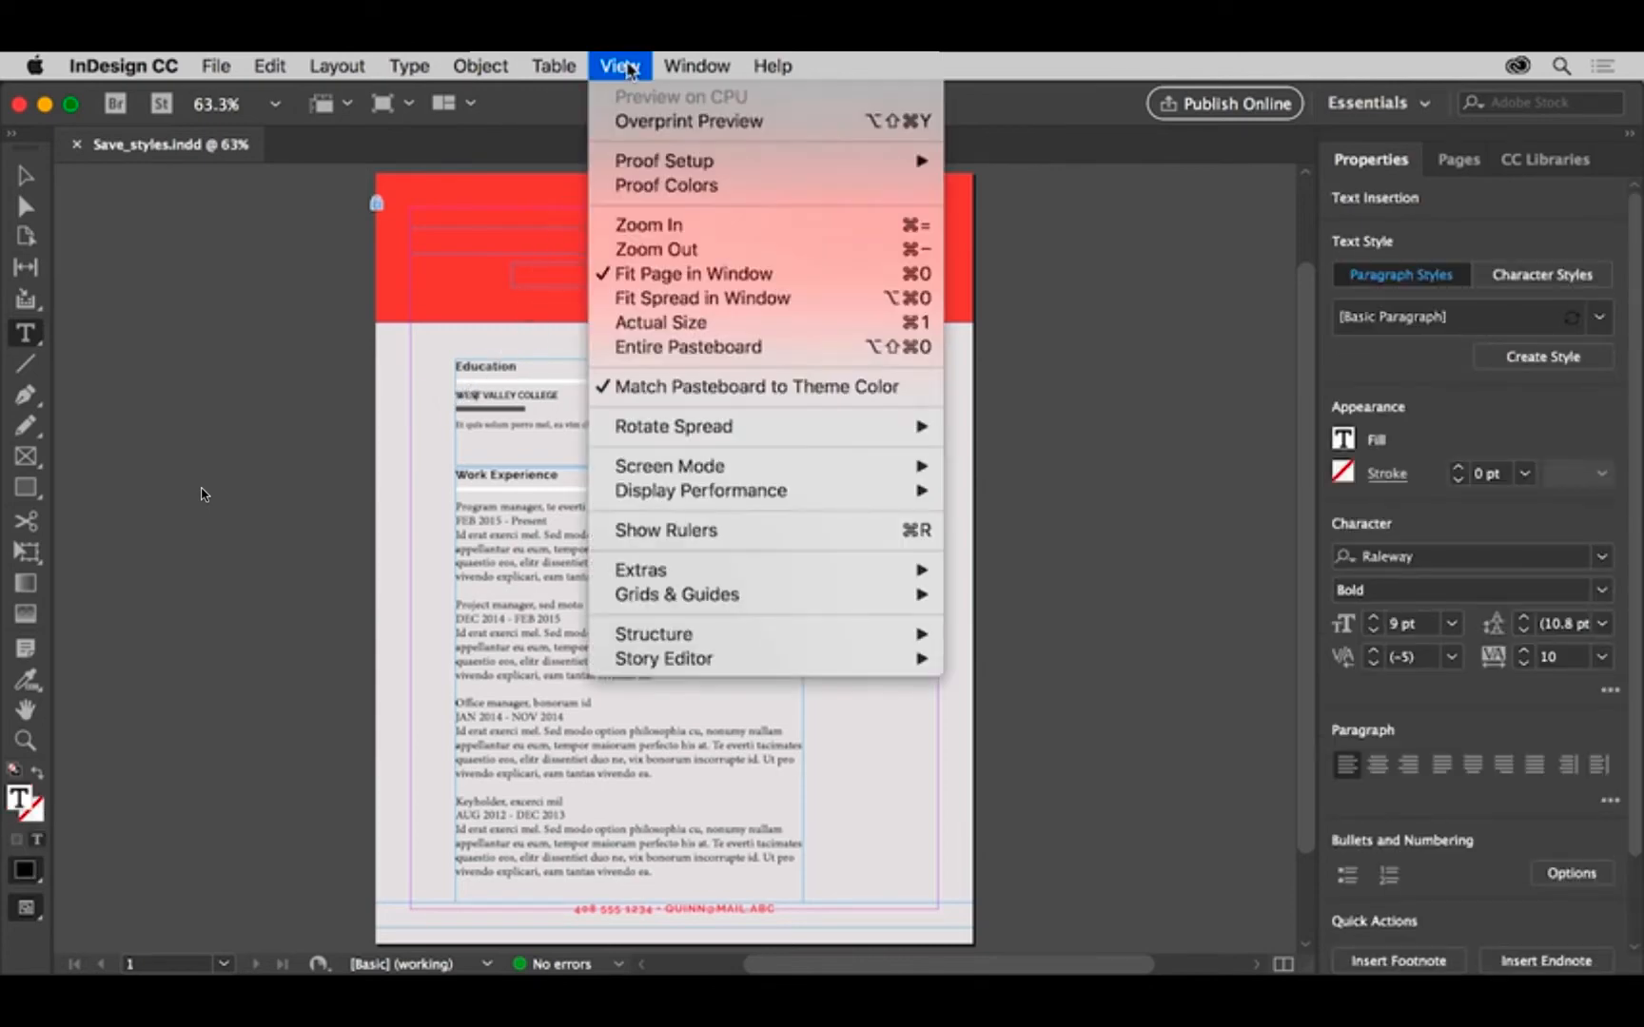
click(709, 225)
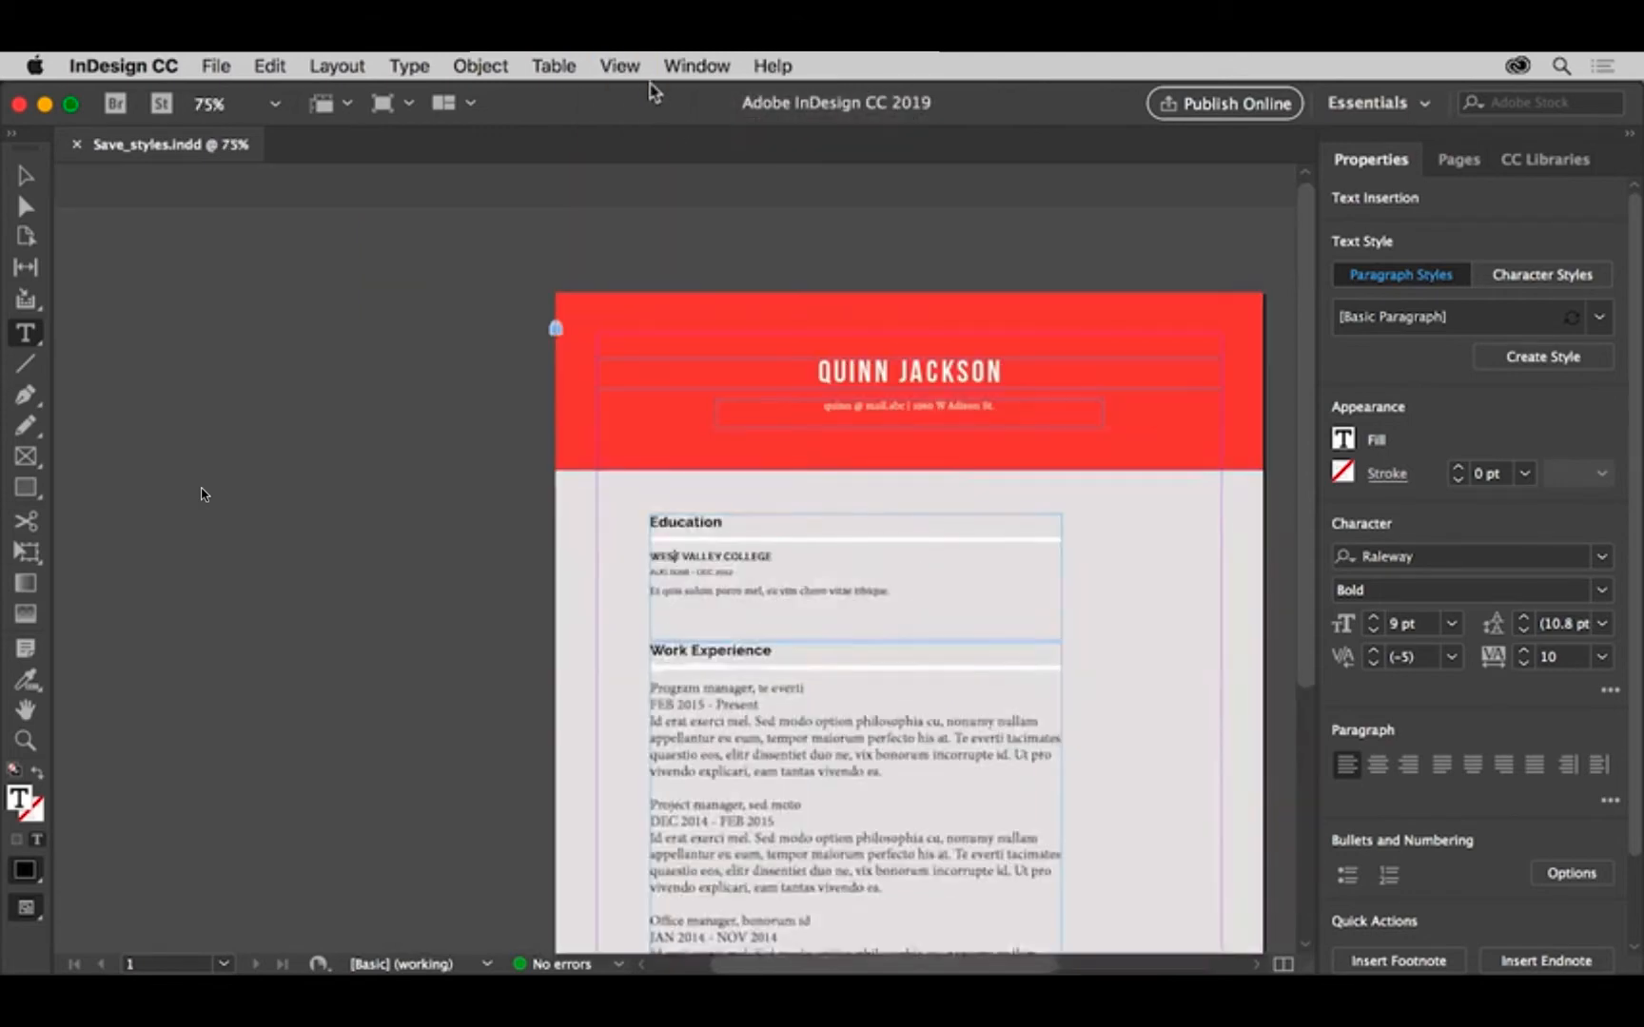
click(620, 65)
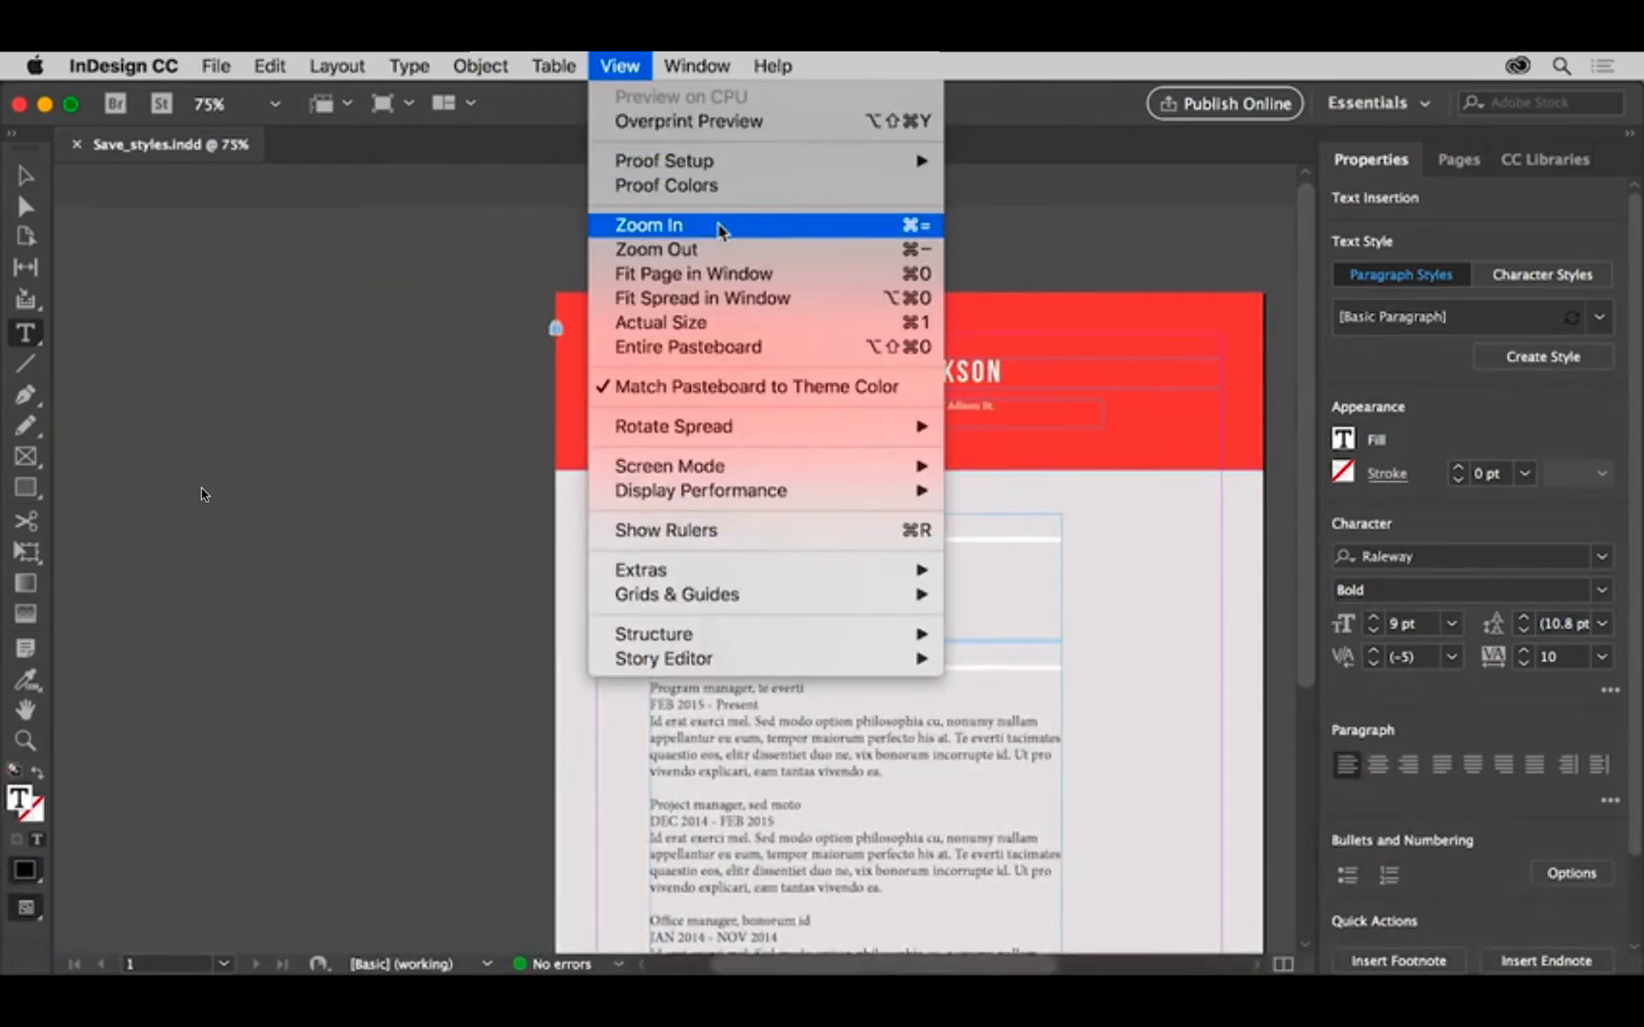
click(719, 225)
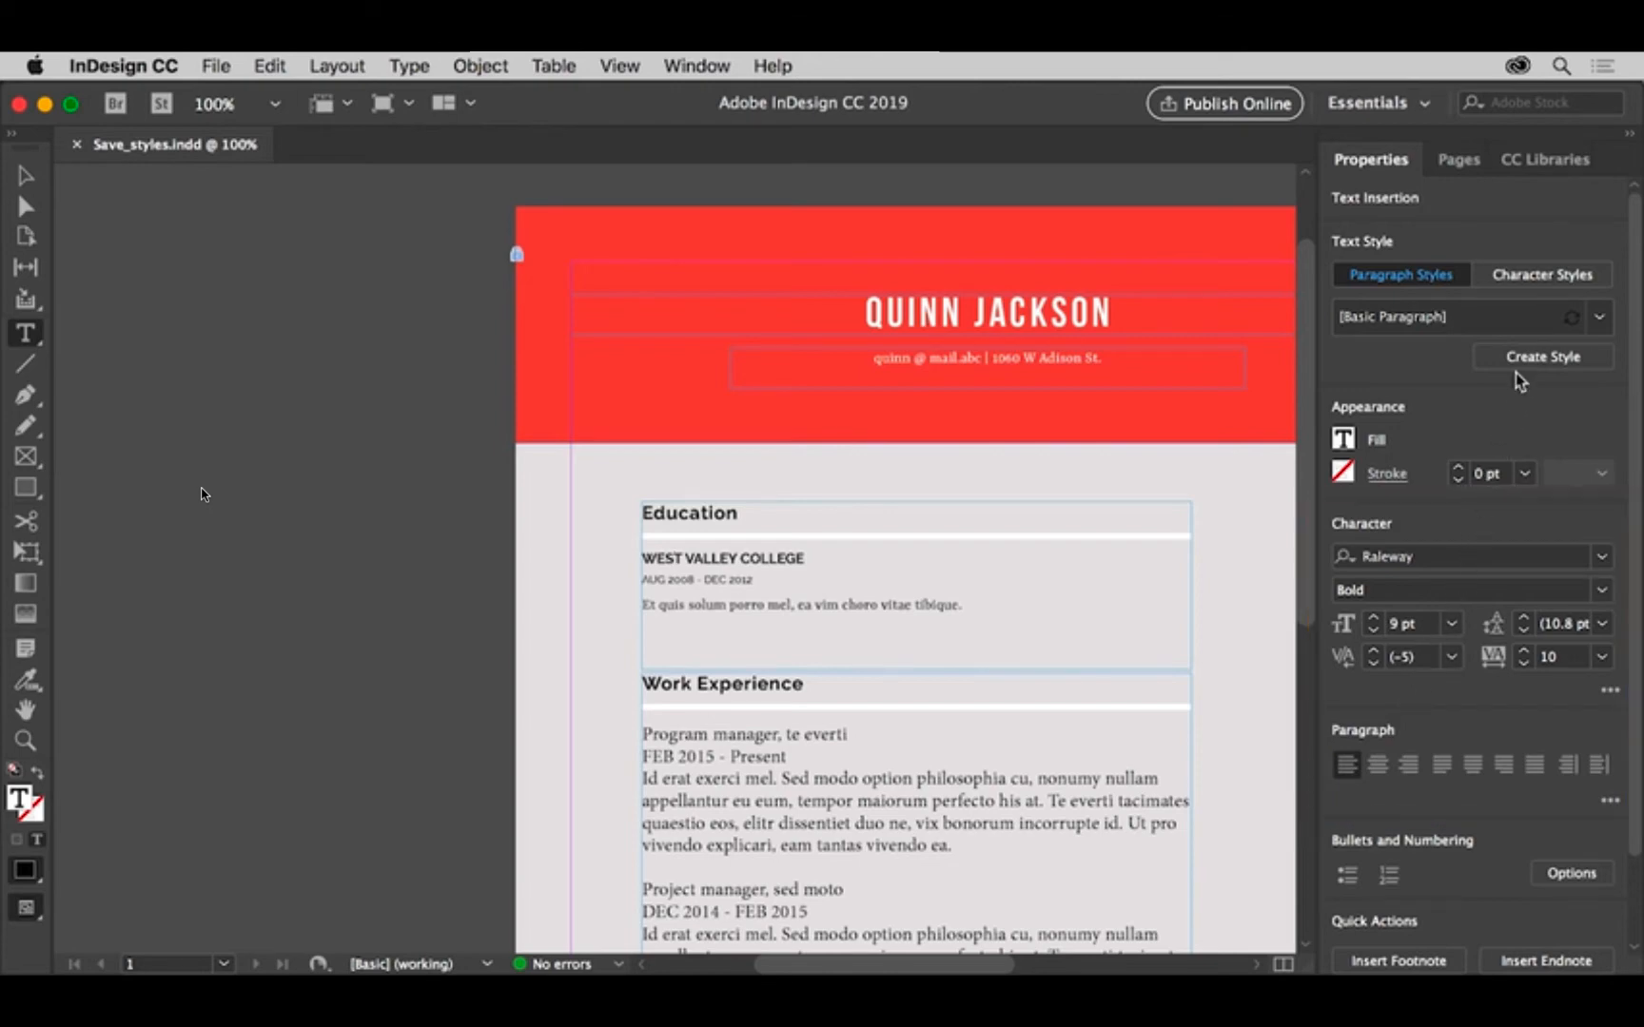
click(1544, 276)
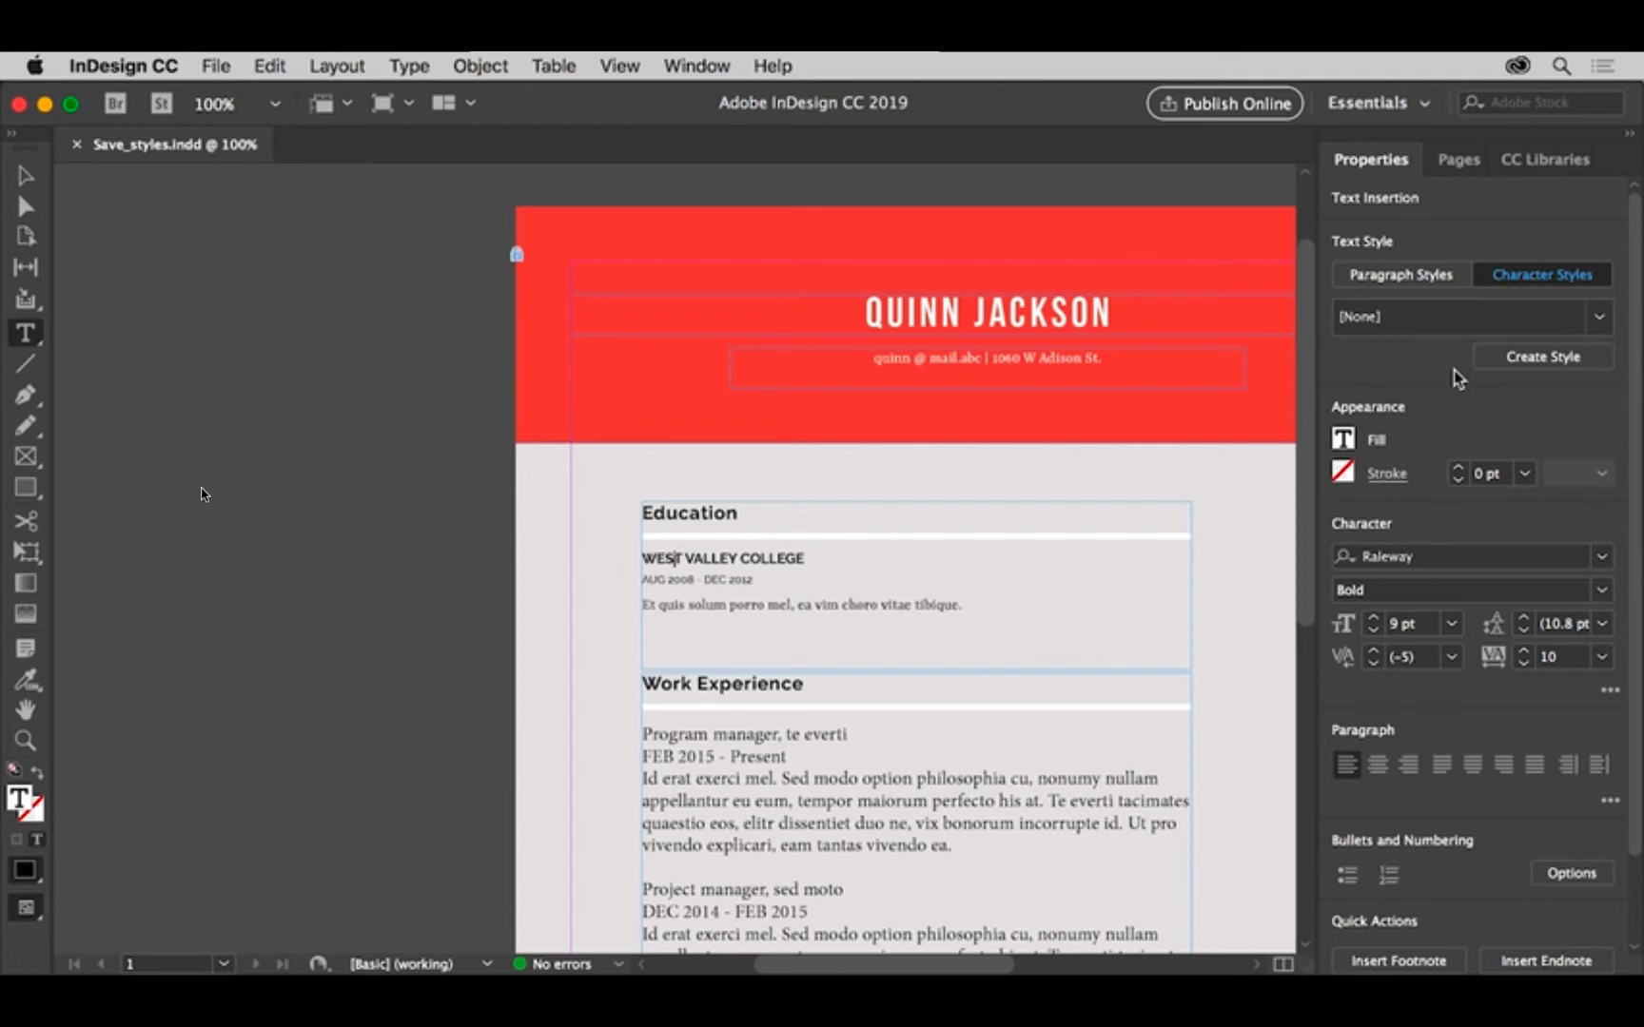
click(1437, 279)
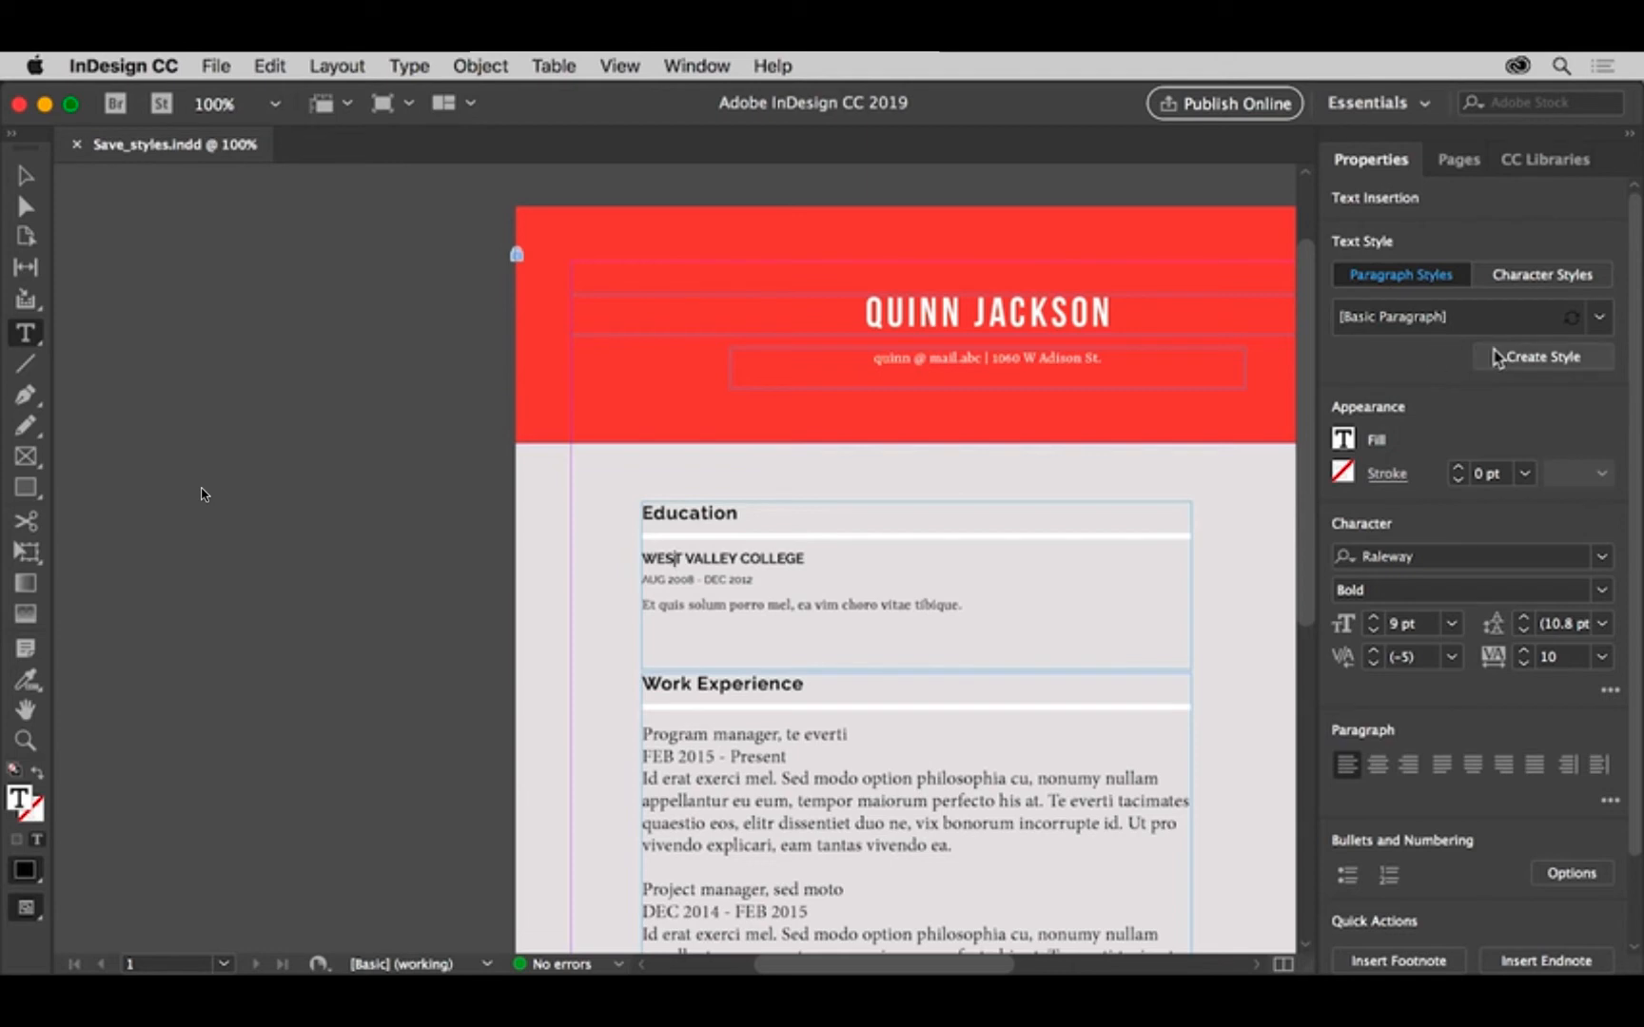
click(1602, 319)
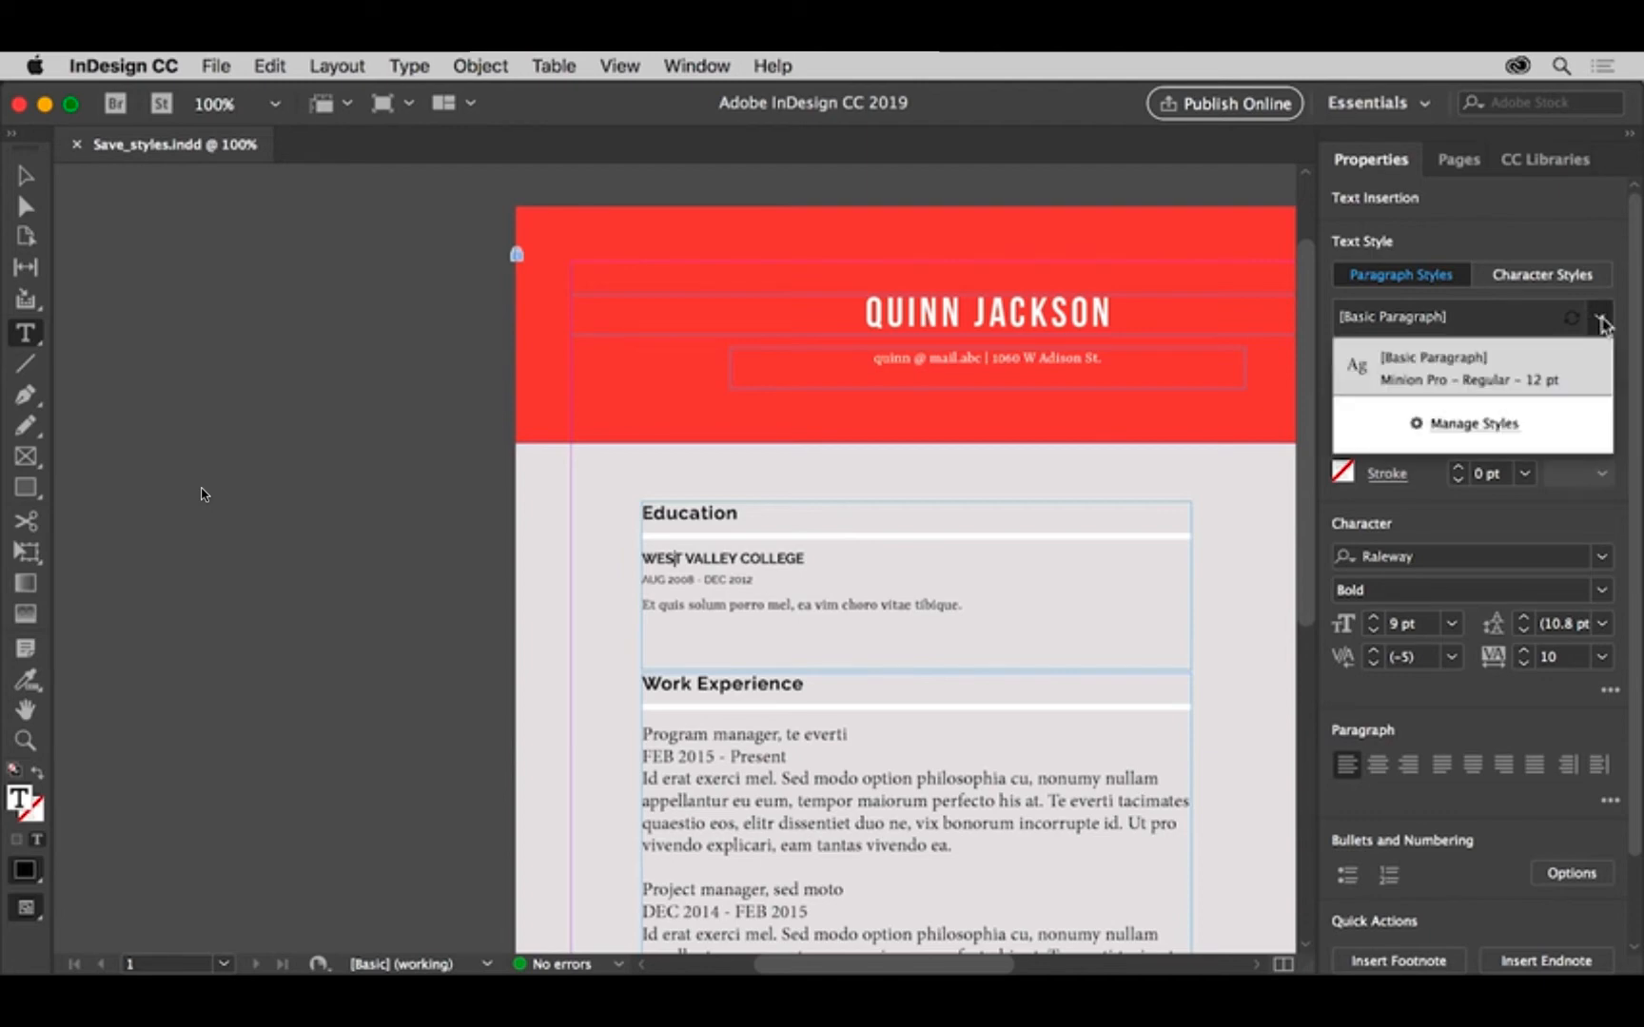
click(1602, 322)
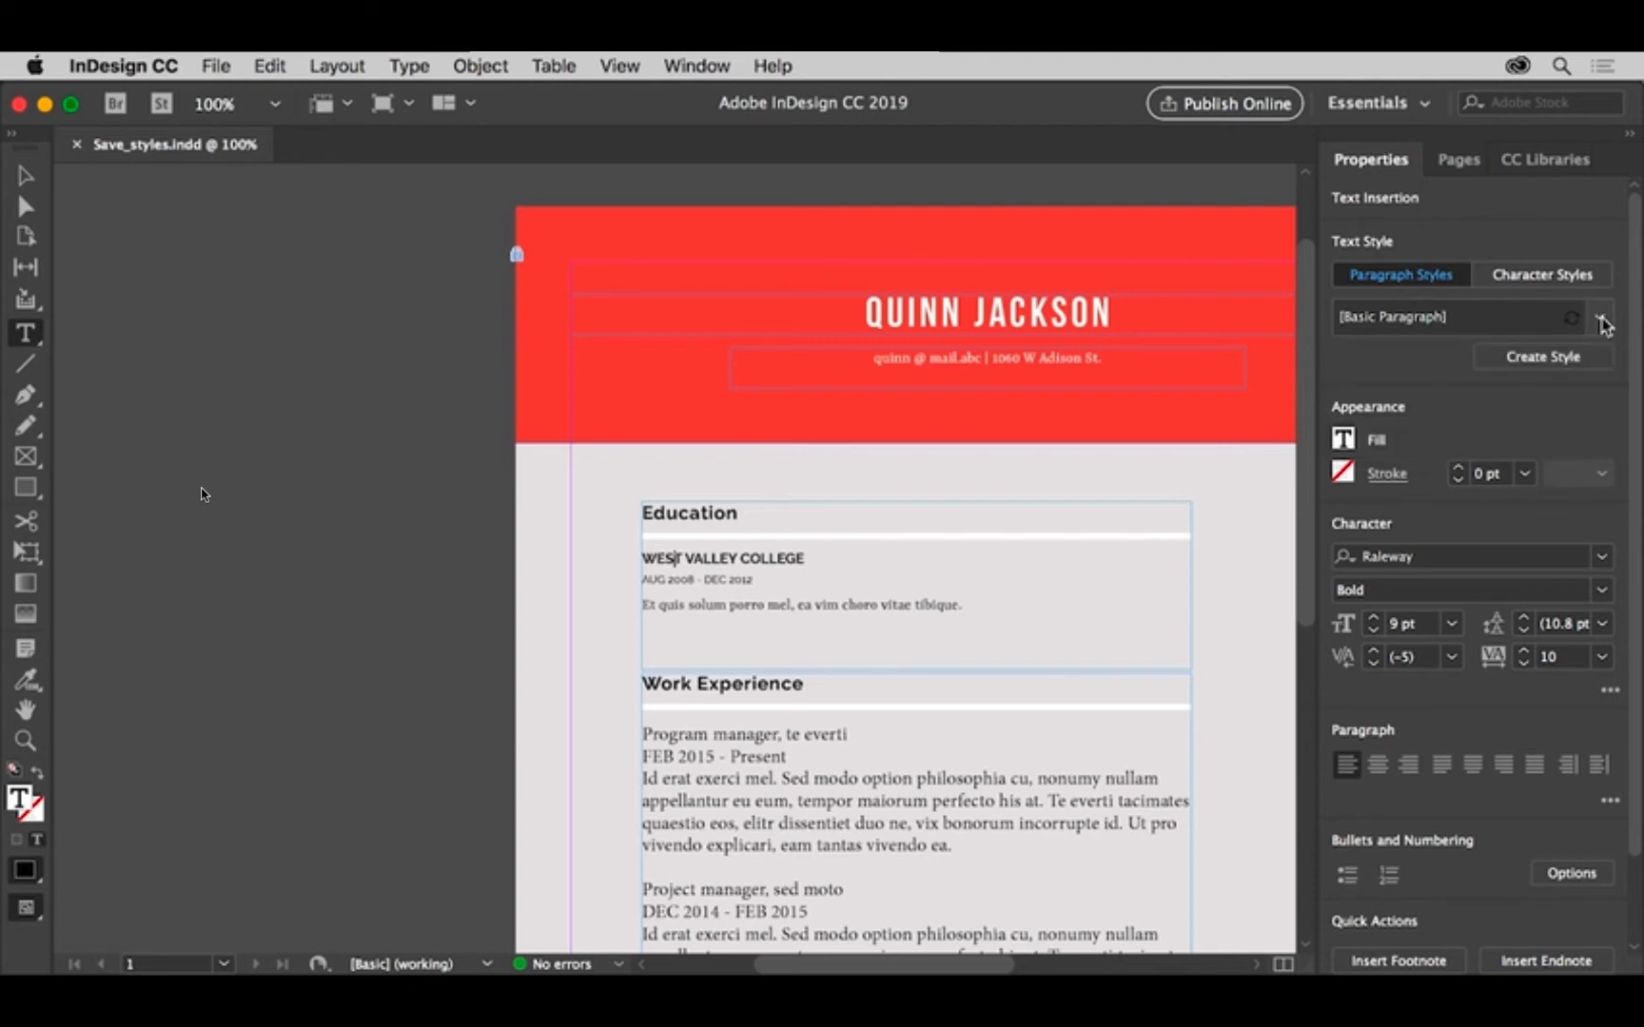
click(1568, 368)
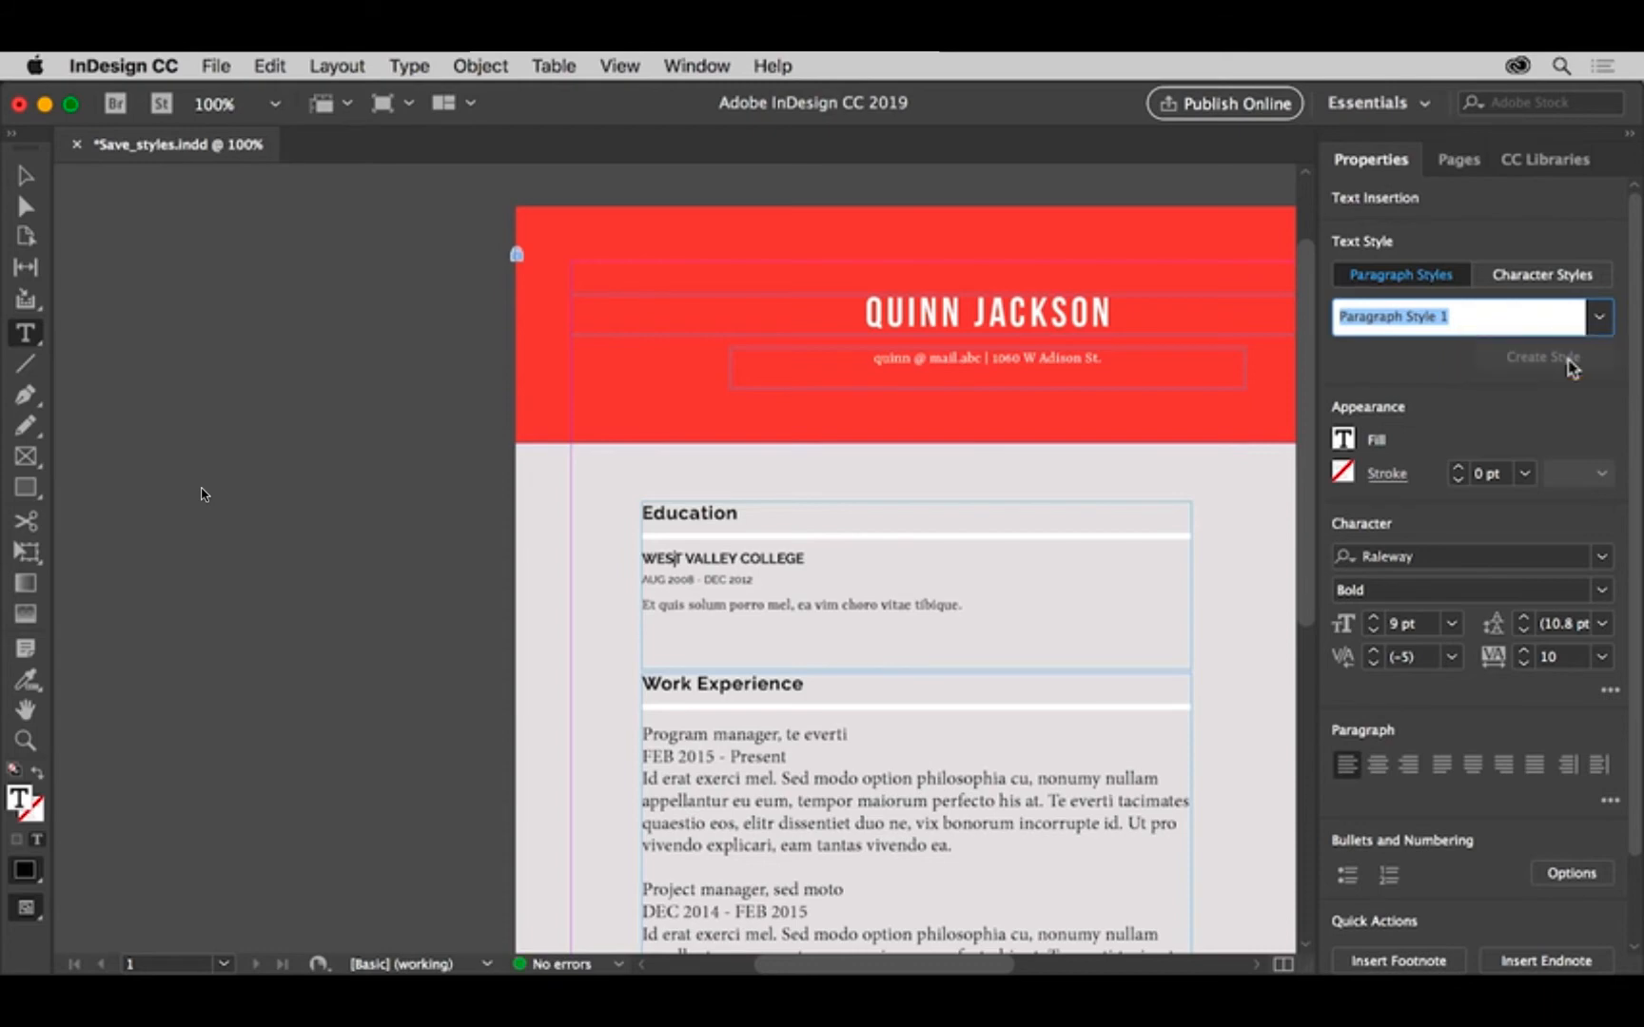
text(Title)
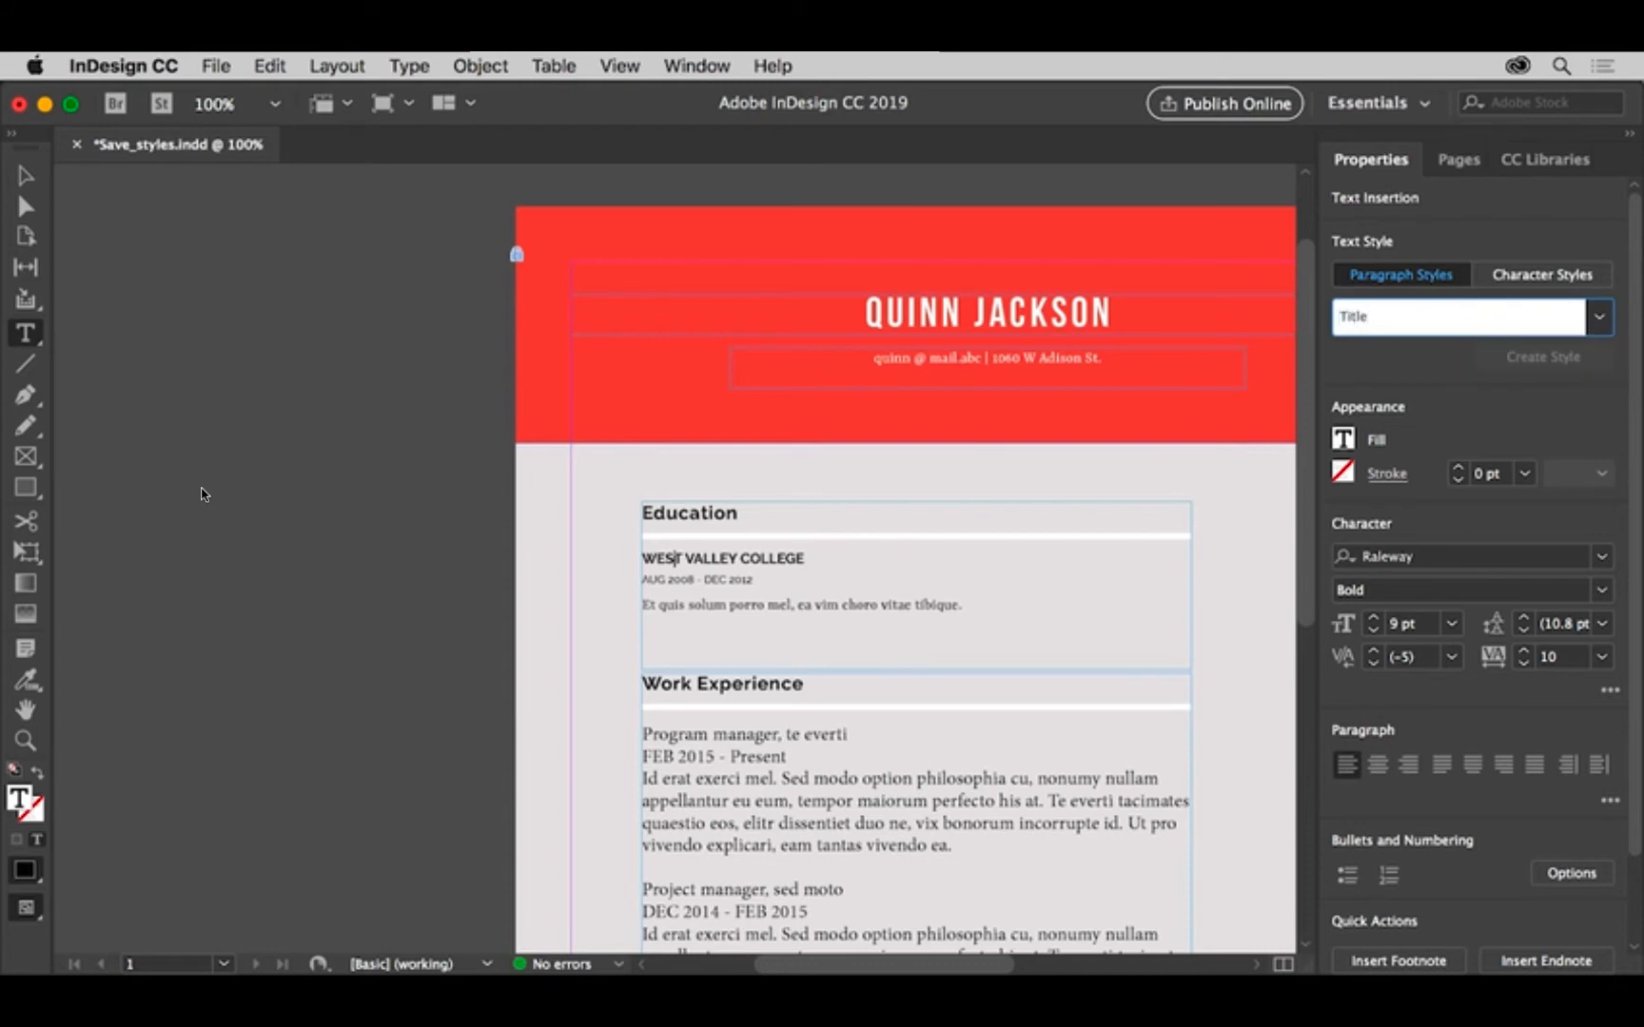
key(Return)
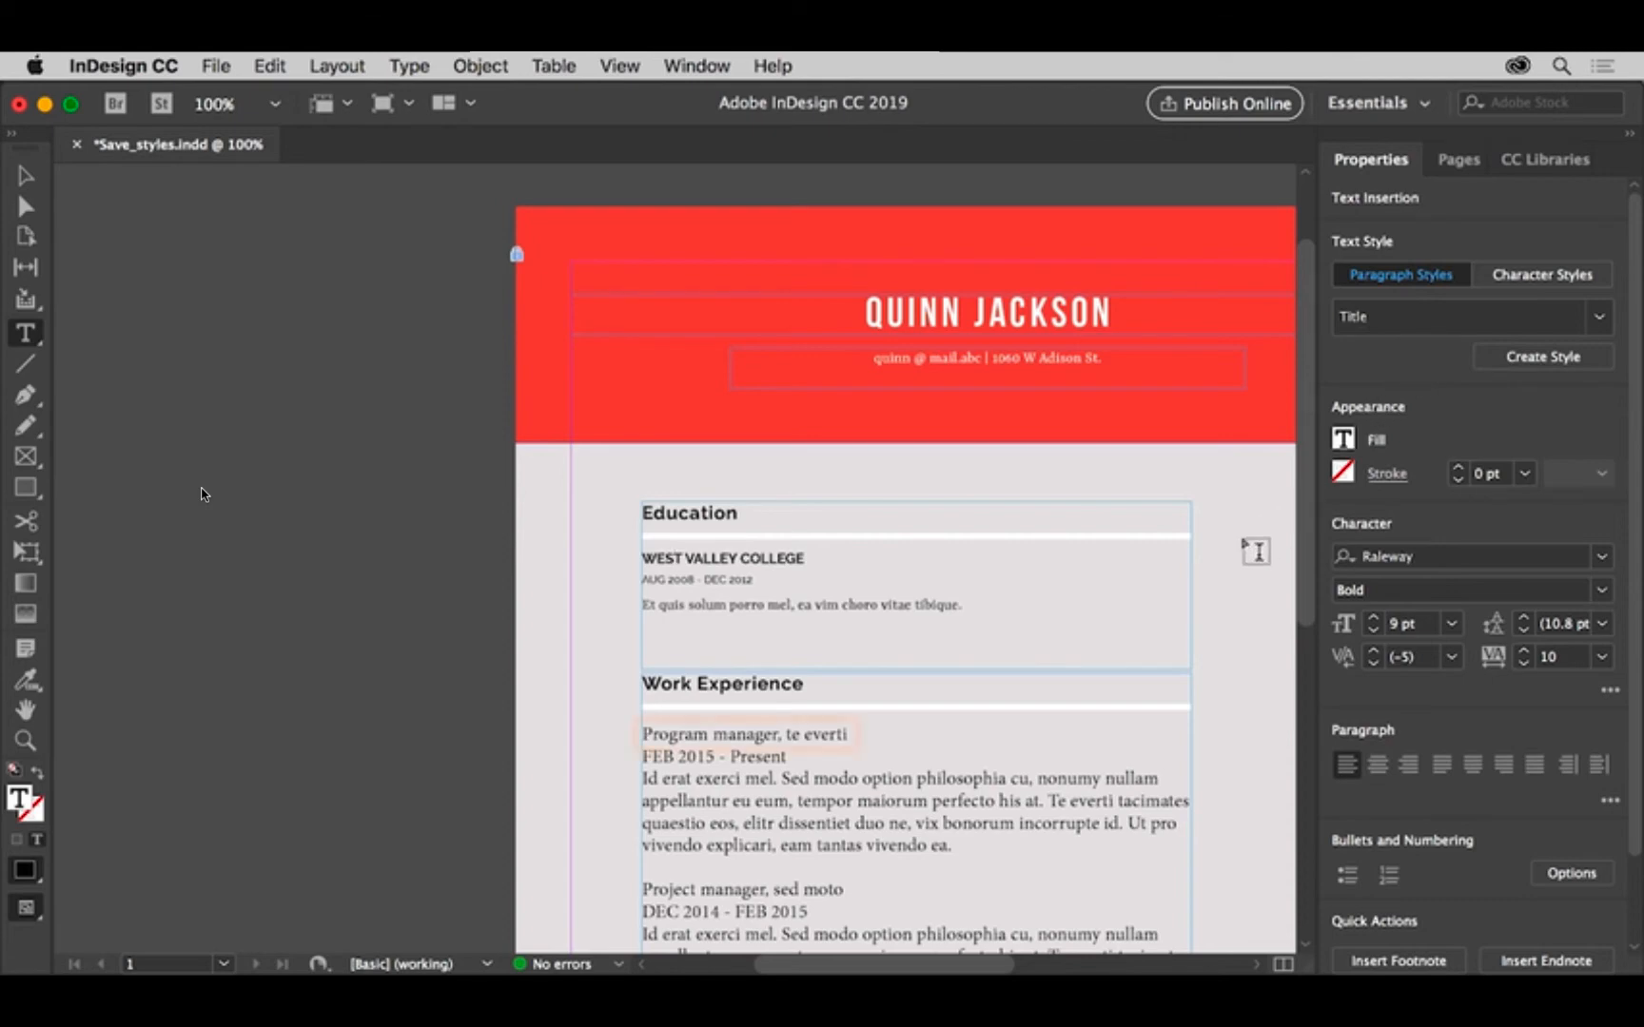
Set the font size of the "Program manager, te everti" line under Work Experience to 13 pt
click(772, 733)
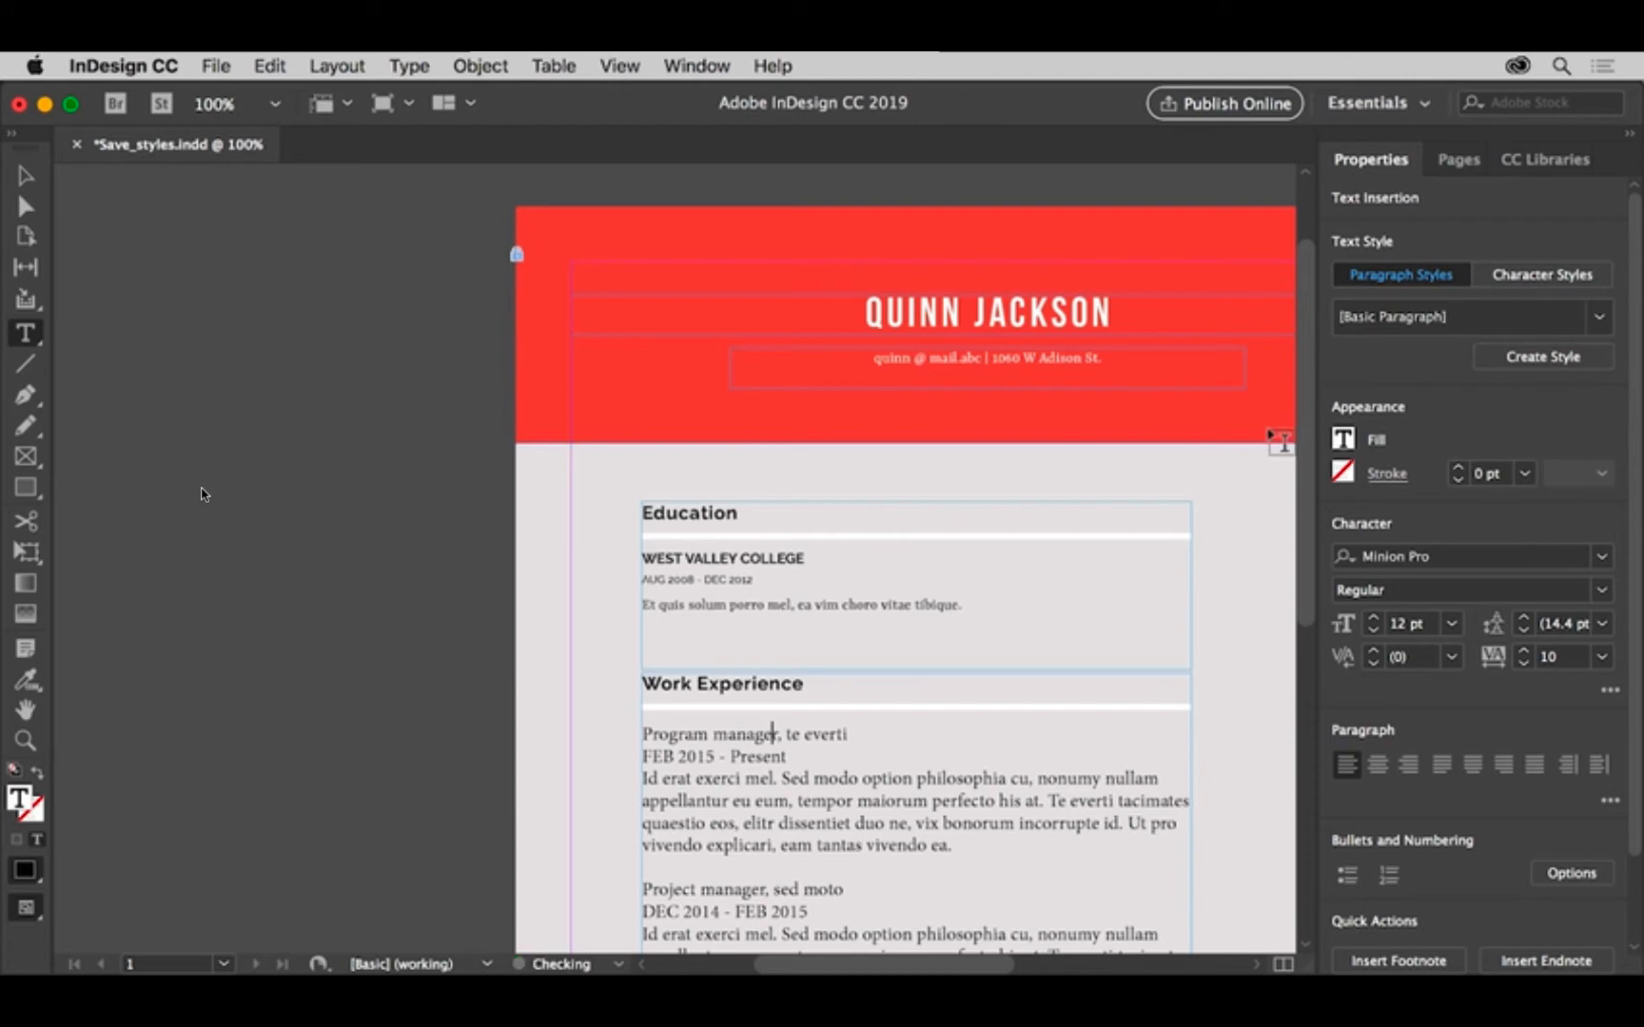
double_click(758, 733)
triple_click(757, 734)
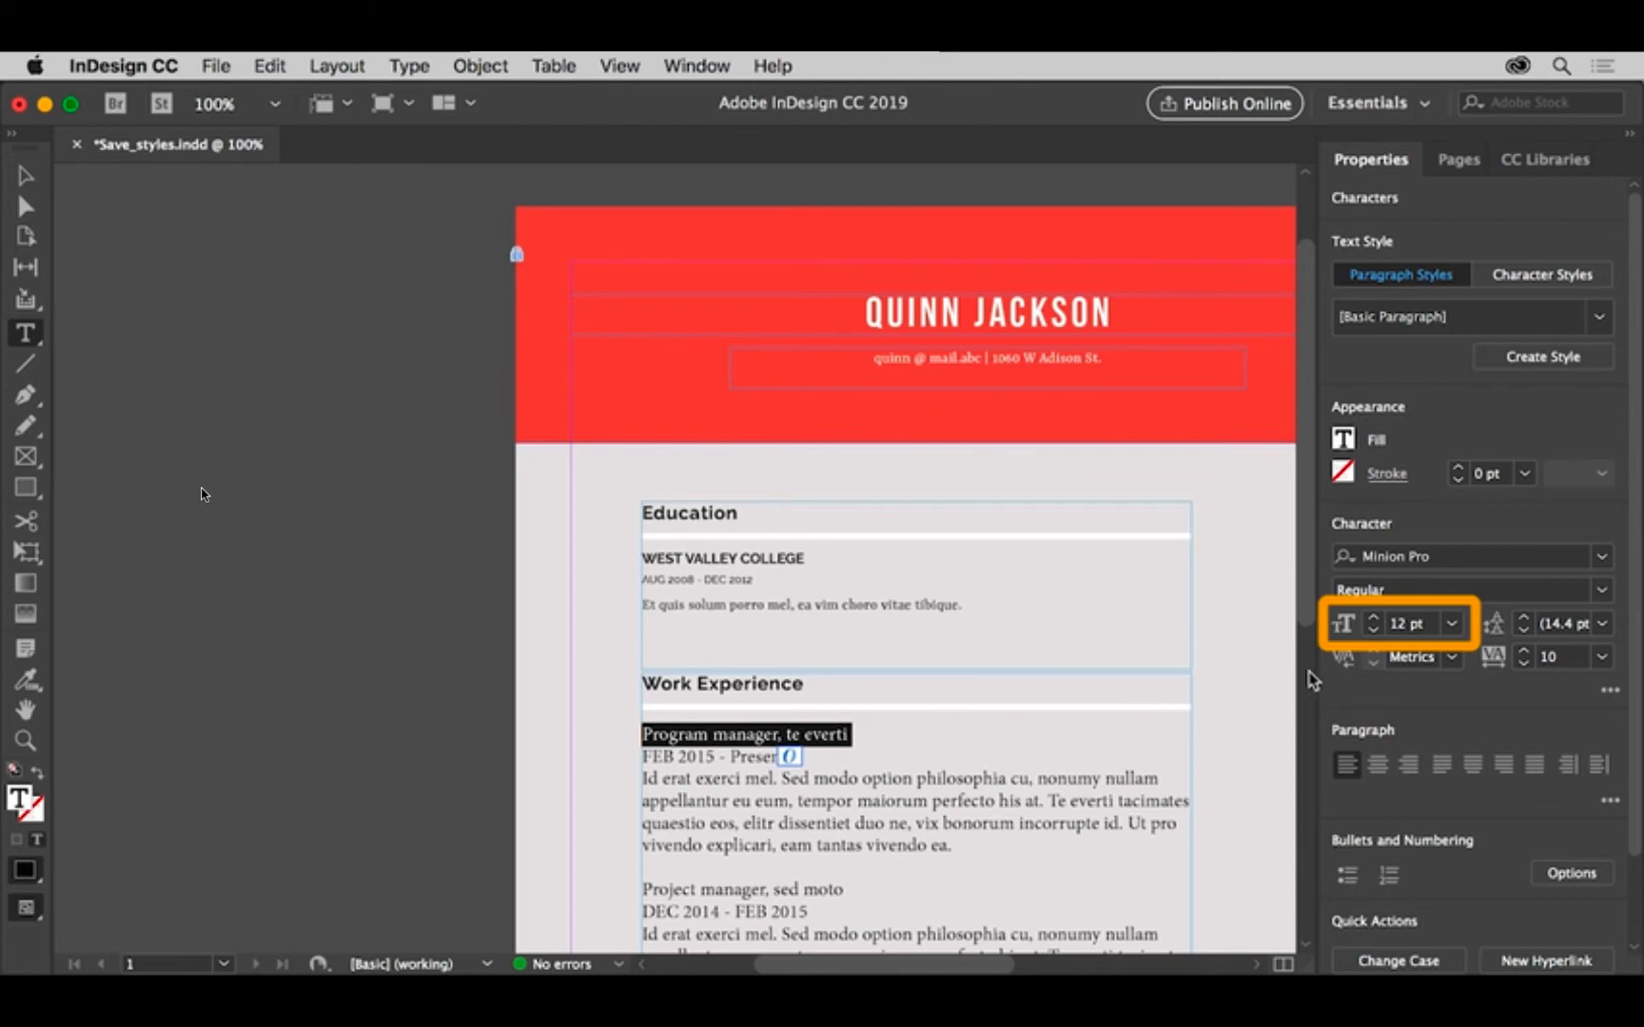
click(1373, 618)
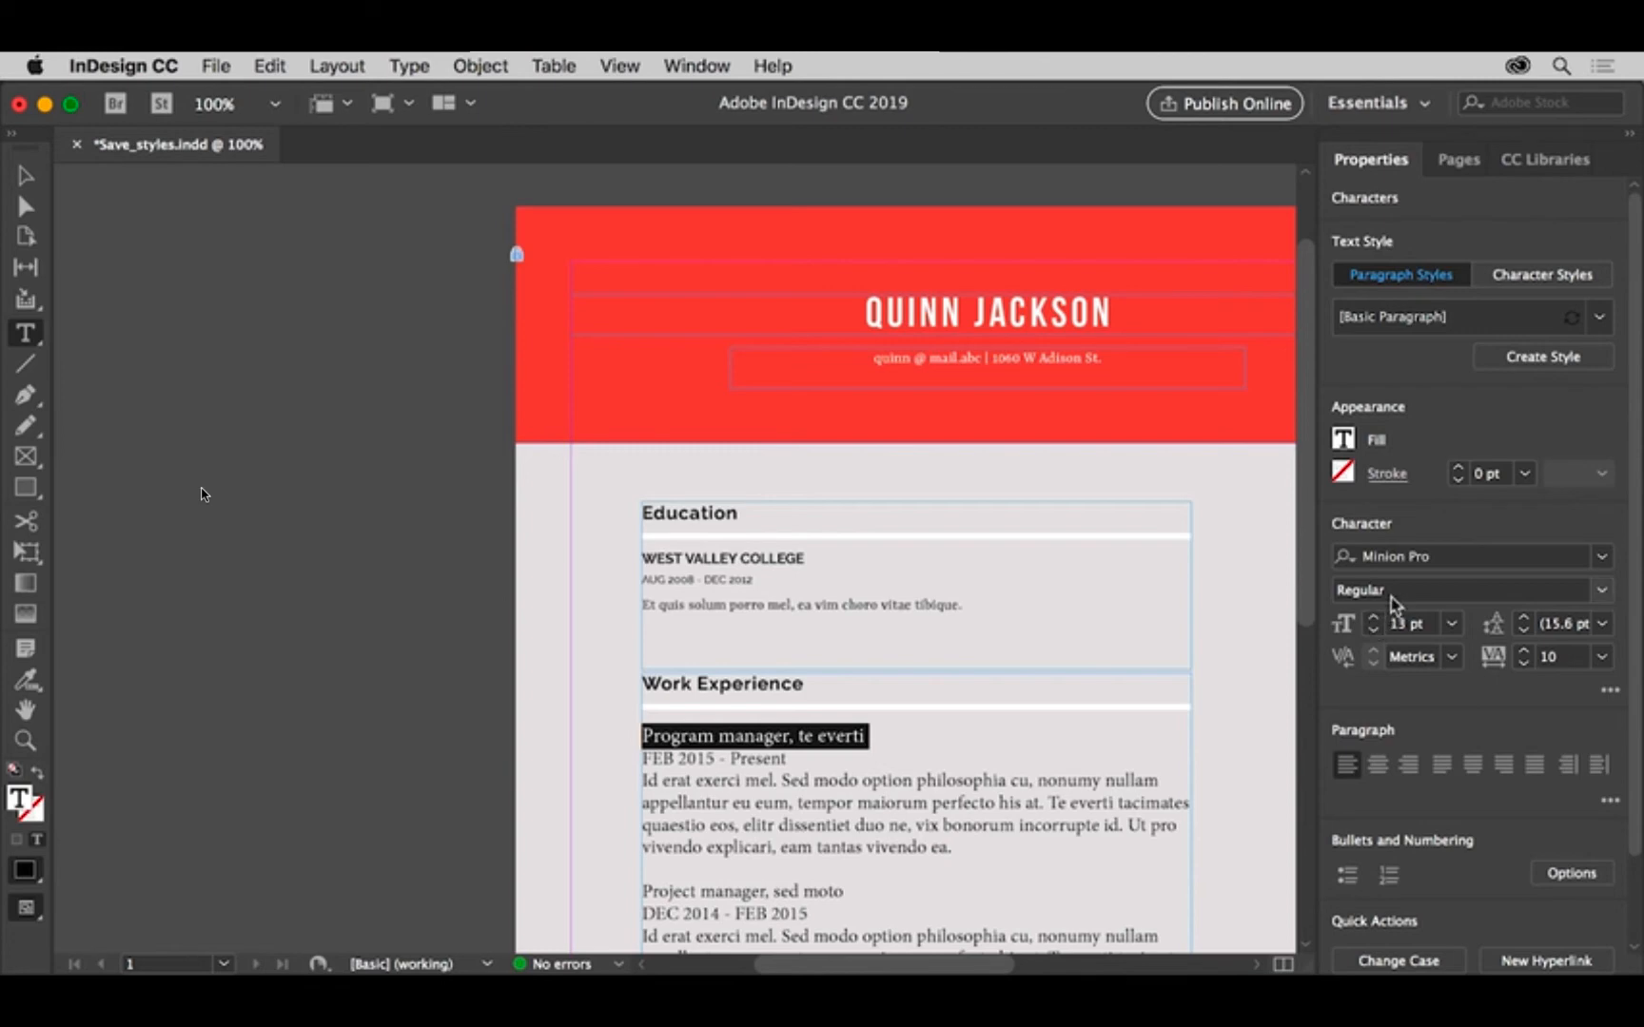
Clear the [Basic Paragraph] style overrides on the selected "Program manager, te everti" line
click(1598, 319)
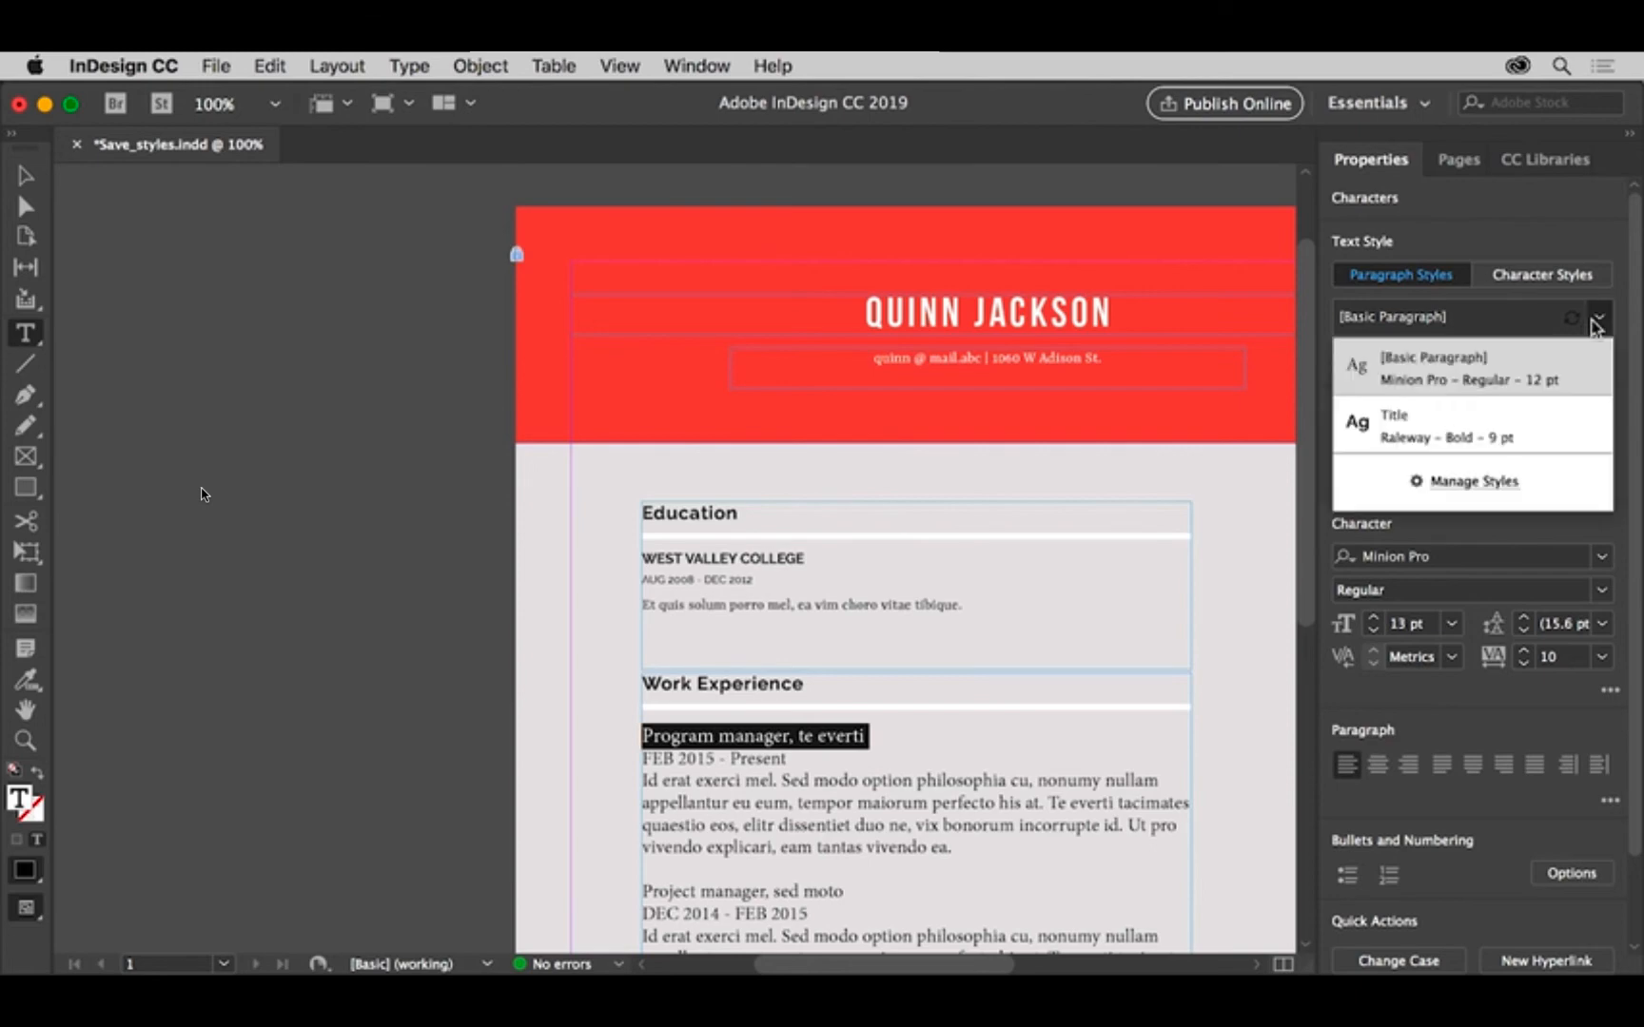
click(1488, 484)
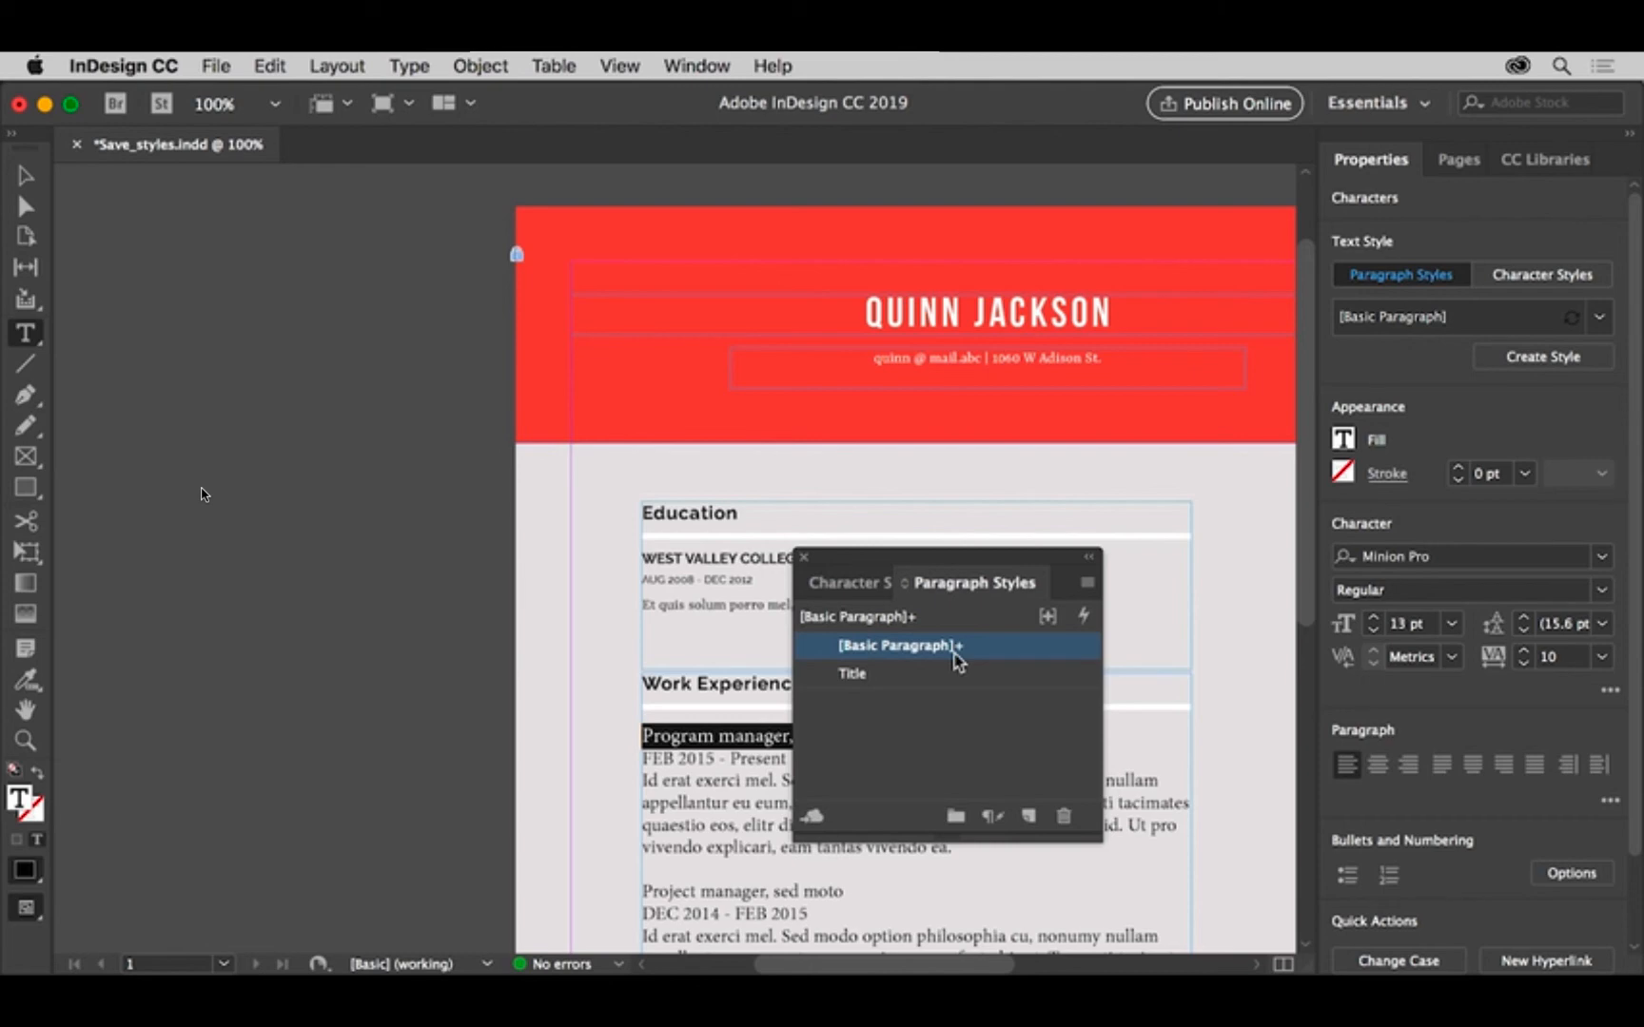
click(992, 820)
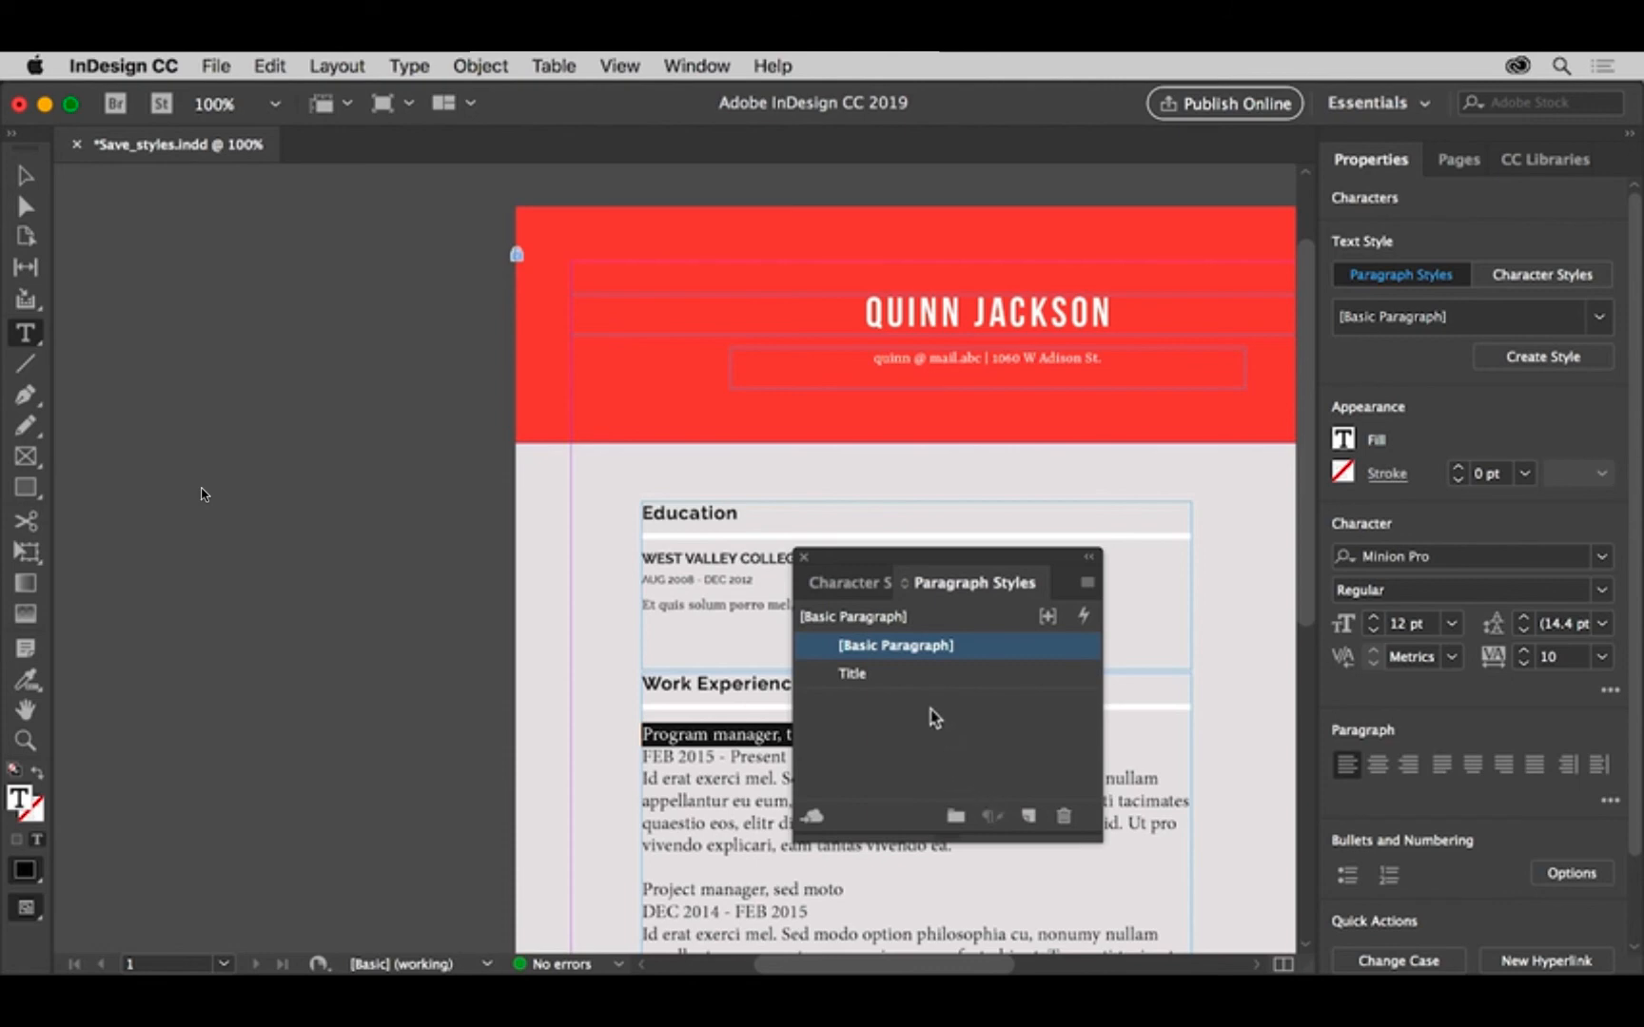
click(806, 558)
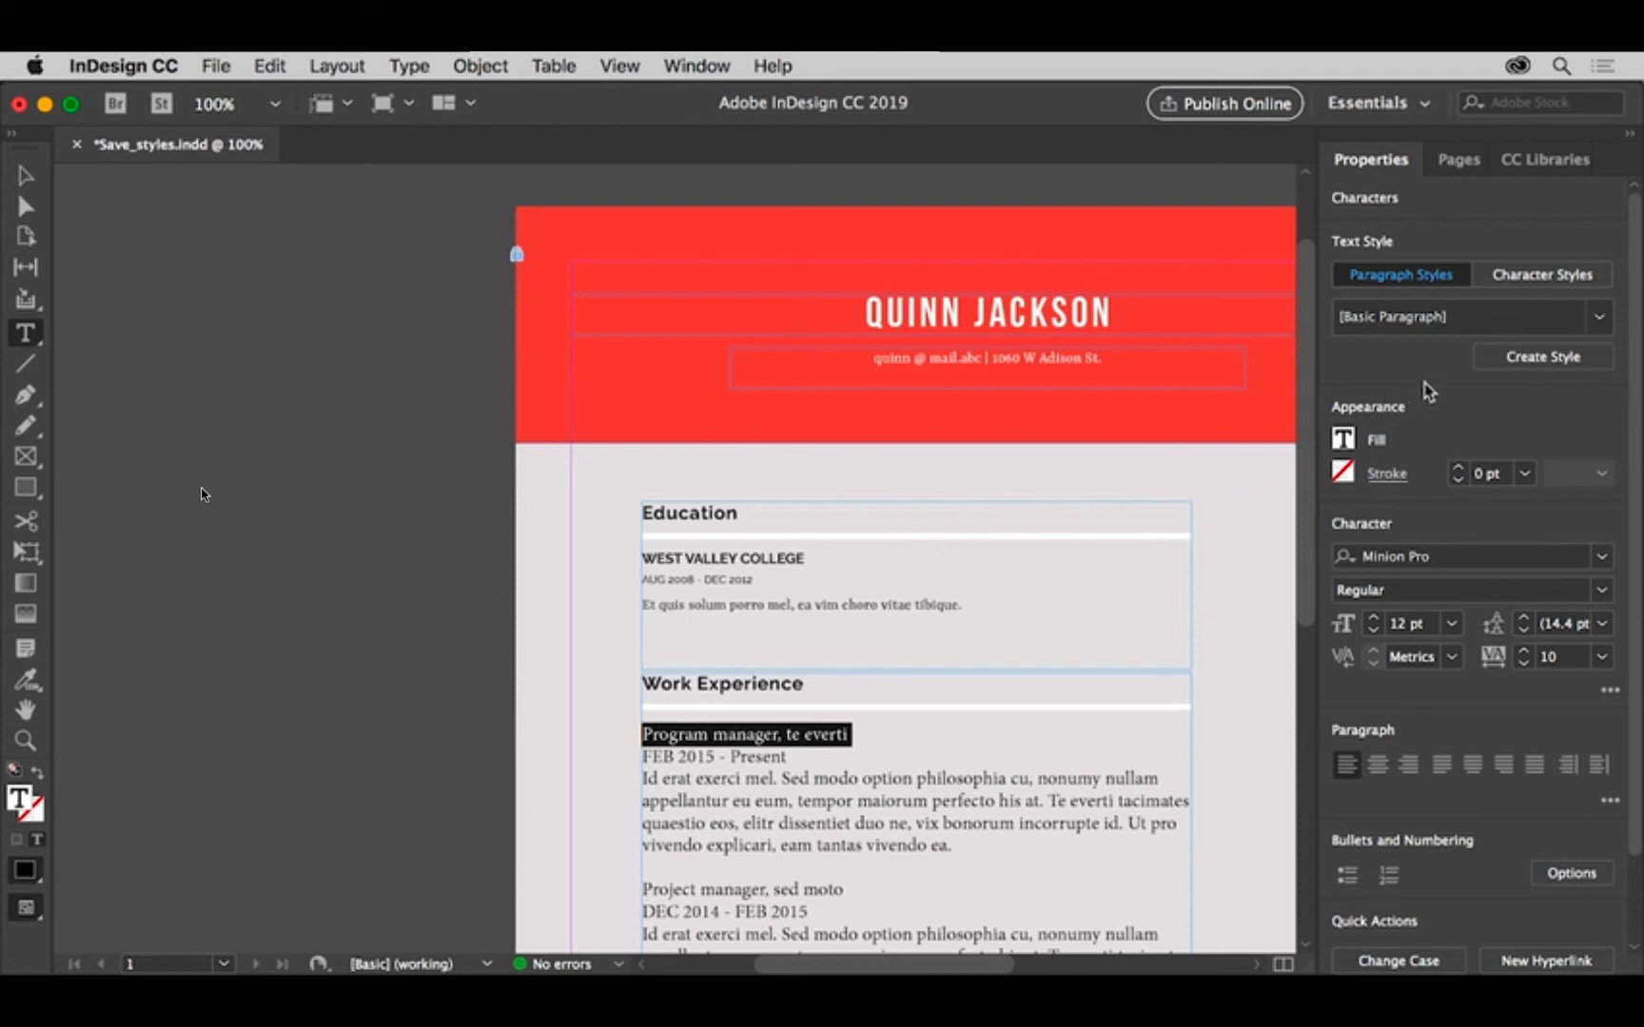
Apply the Title paragraph style to the "Program manager, te everti" line
click(1598, 324)
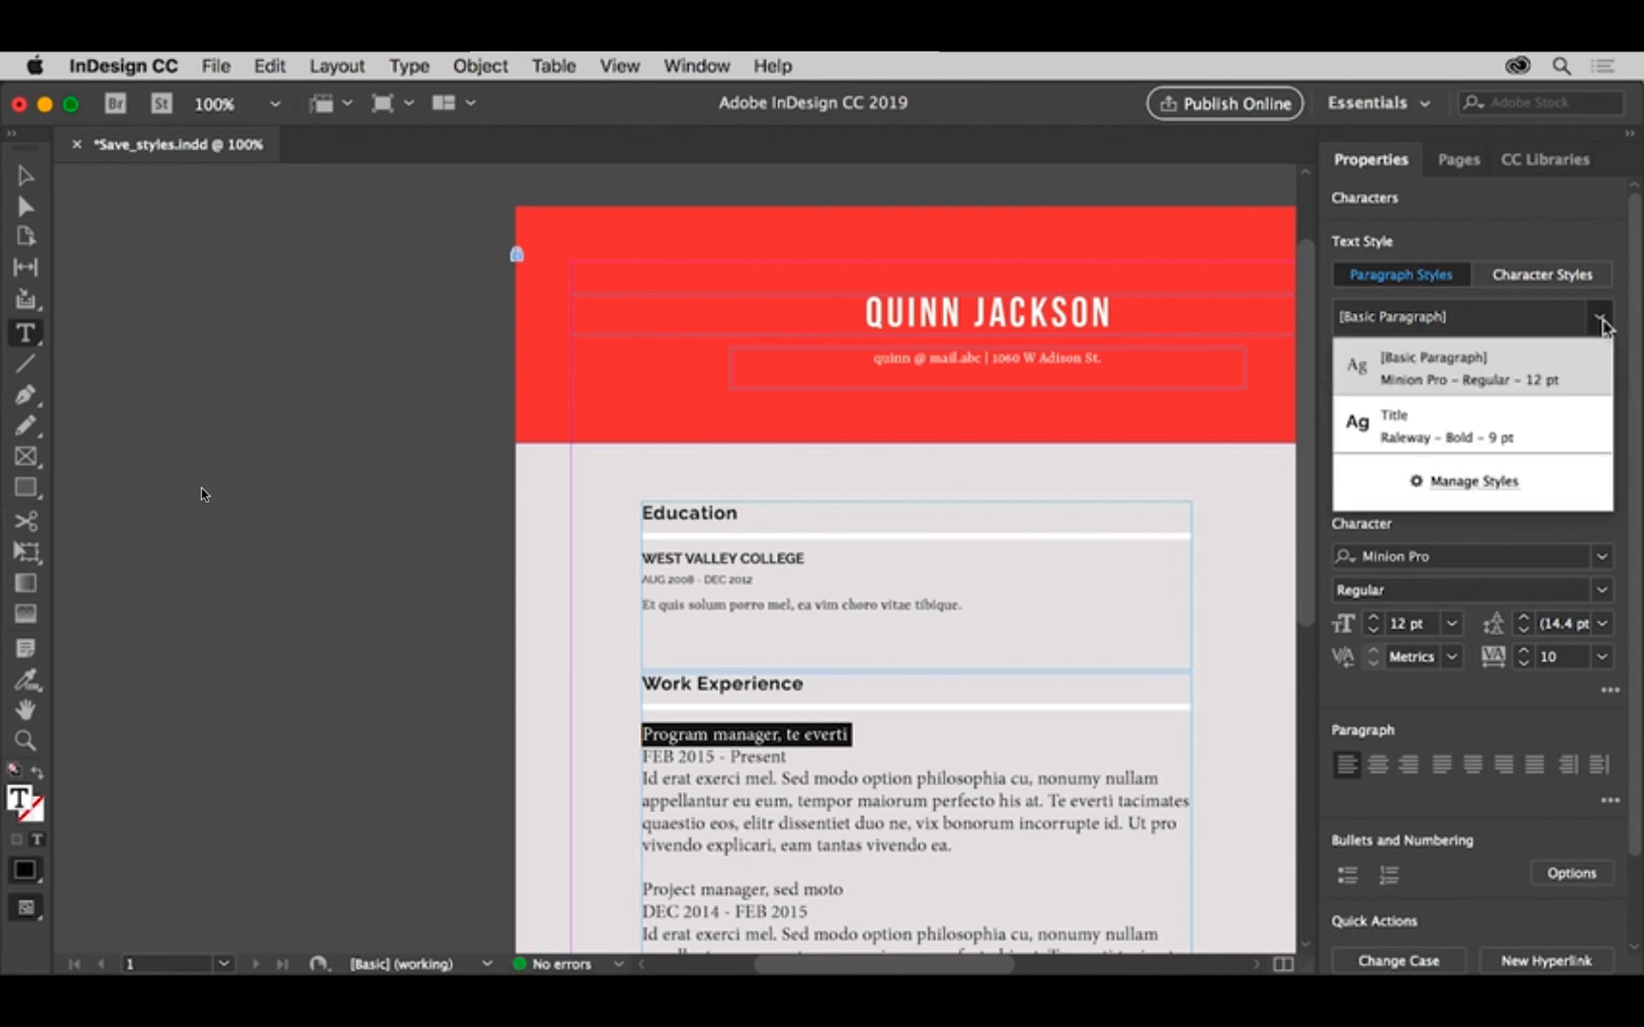
click(1544, 429)
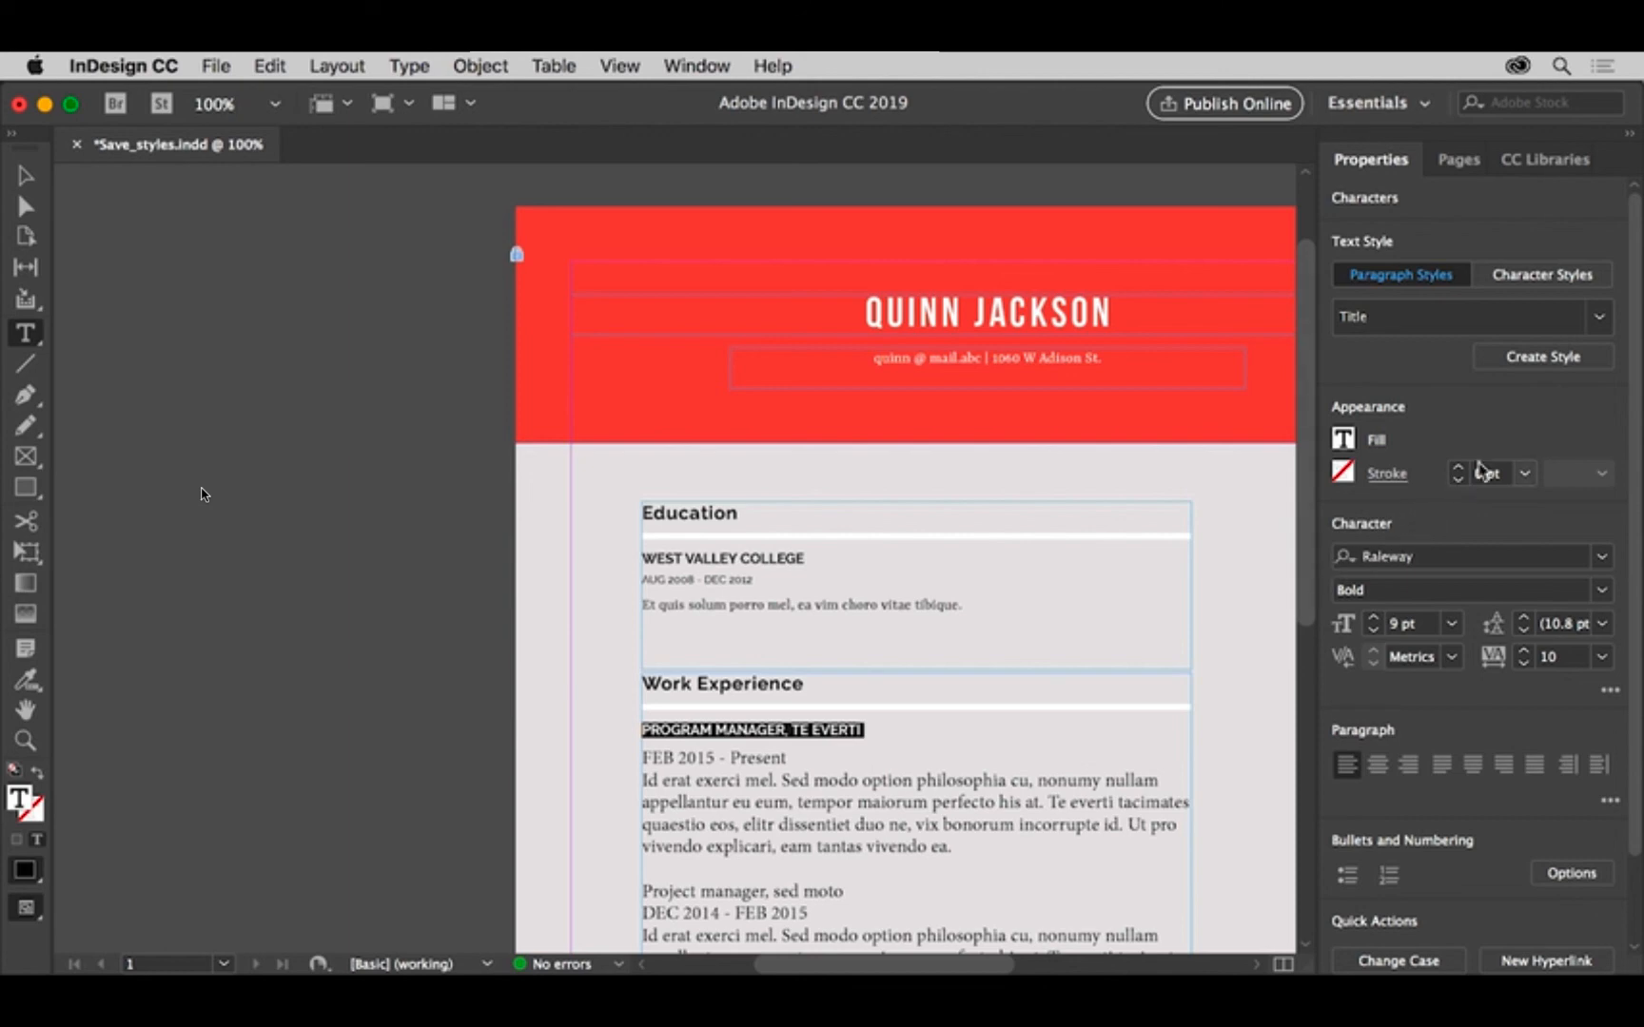
click(1594, 320)
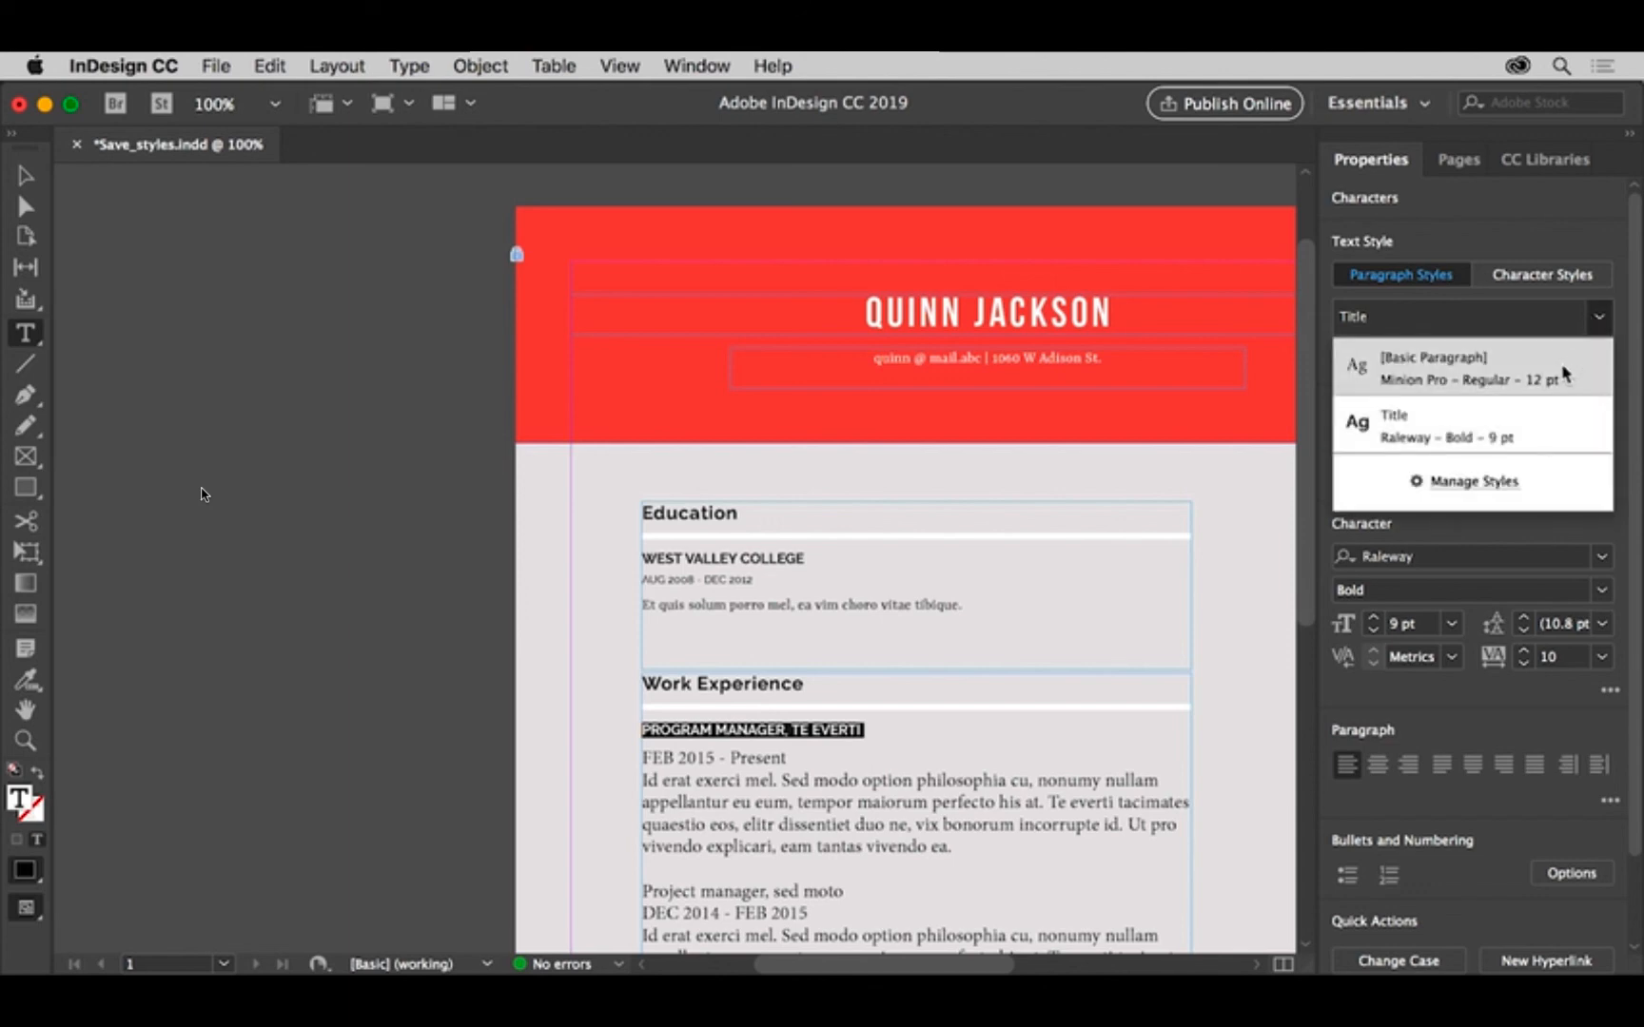
key(Escape)
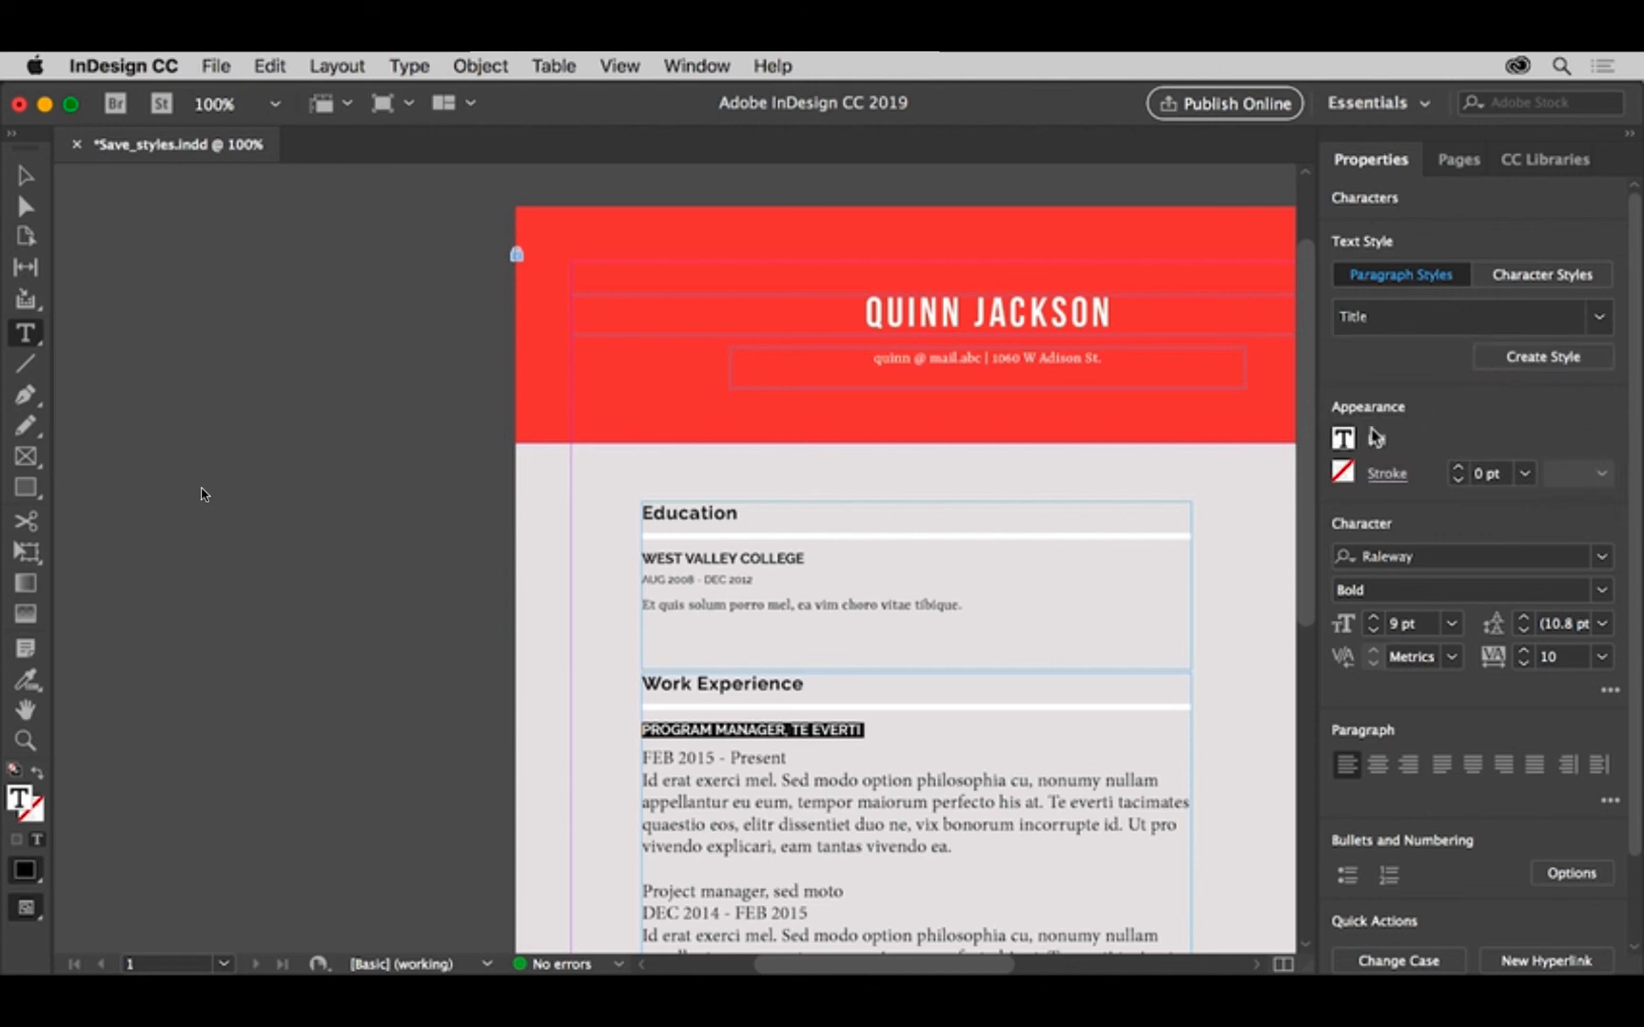
Apply the Title paragraph style to the Project manager, Office manager and Keyholder job title lines under Work Experience
drag(1308, 472, 1282, 686)
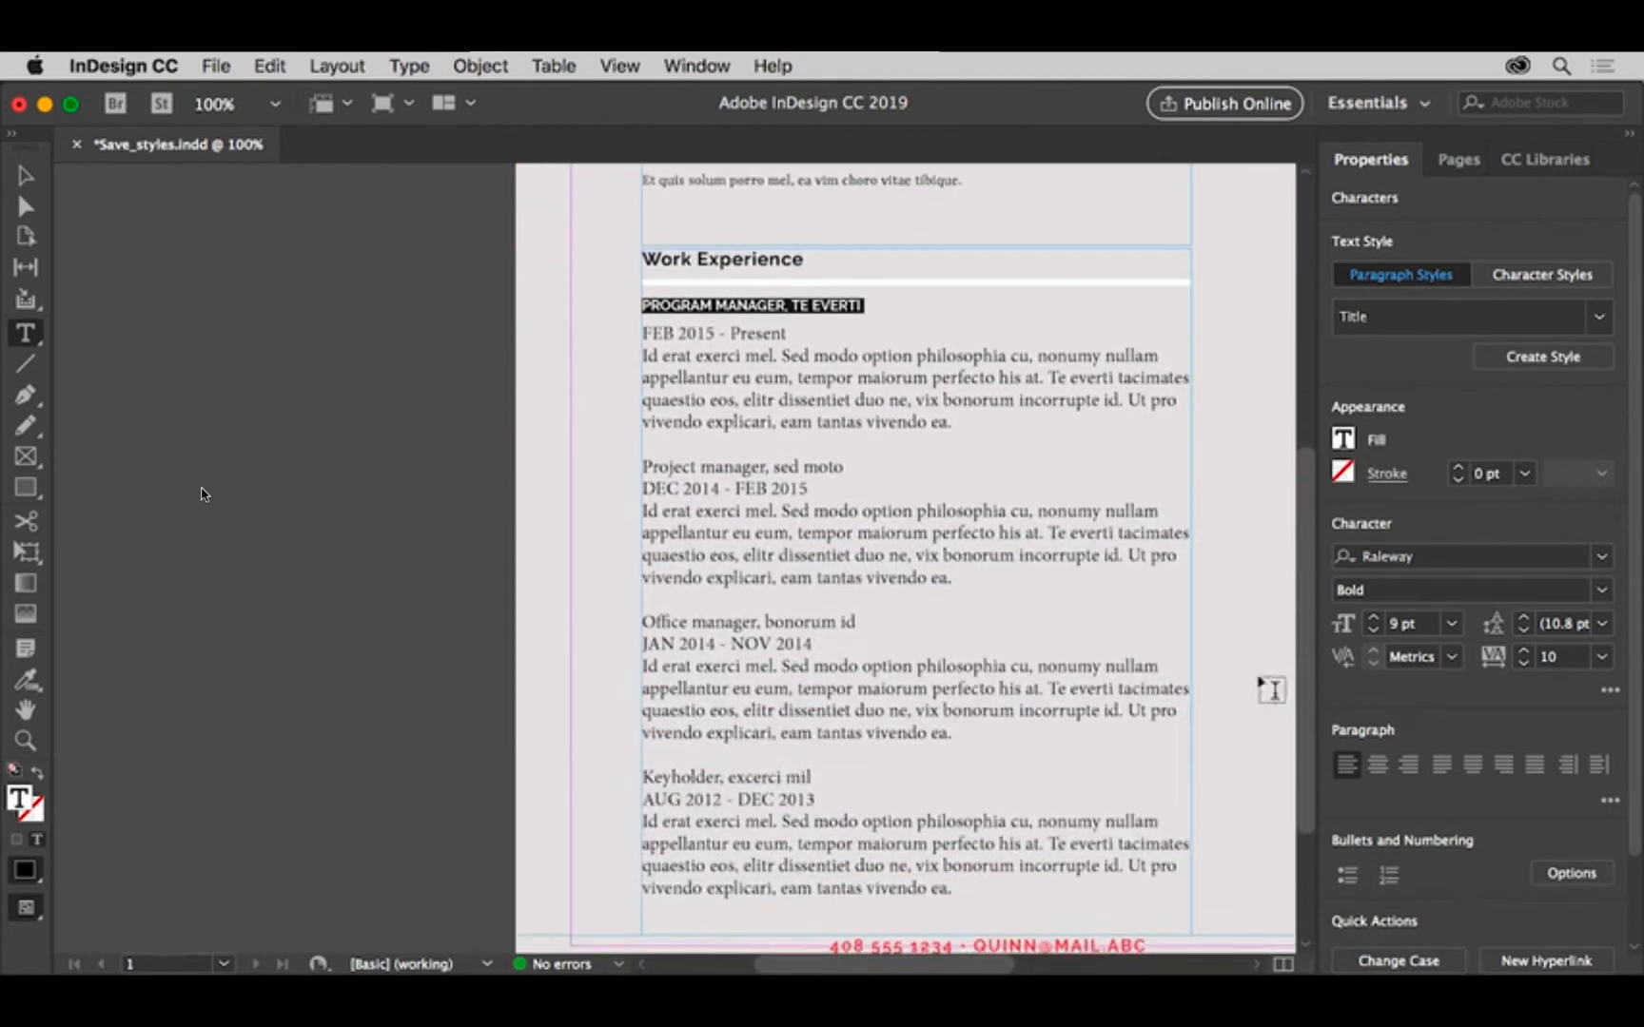
click(820, 470)
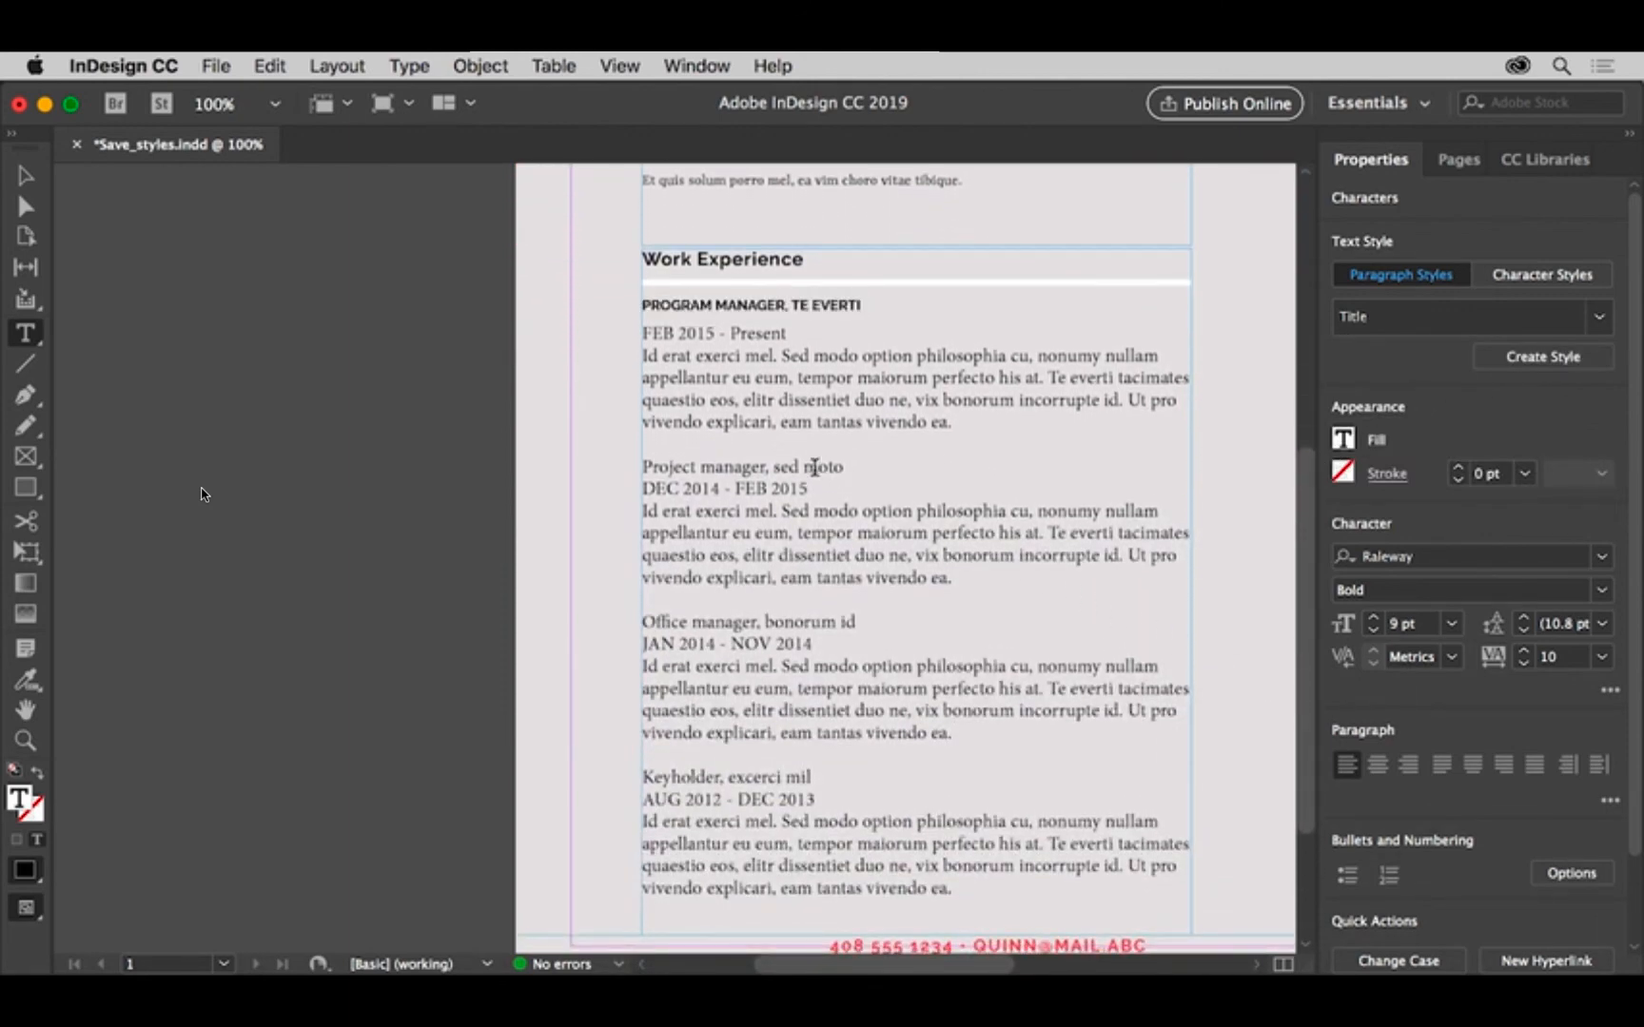
click(1599, 318)
click(1548, 422)
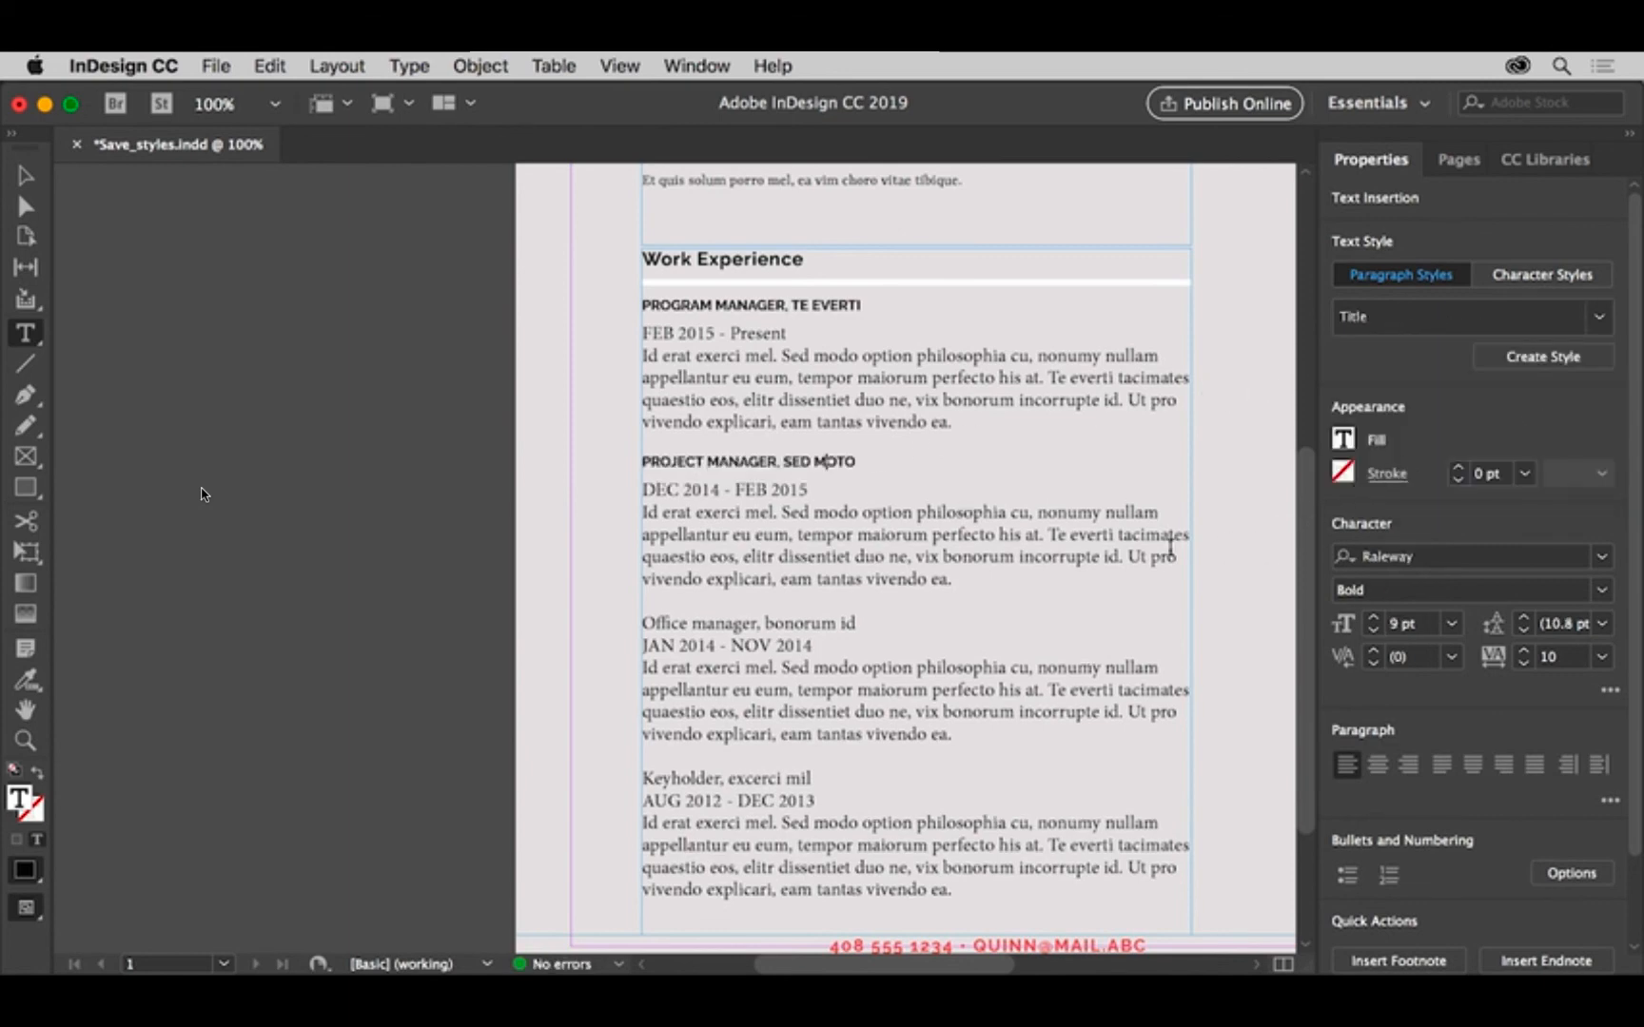
click(1045, 554)
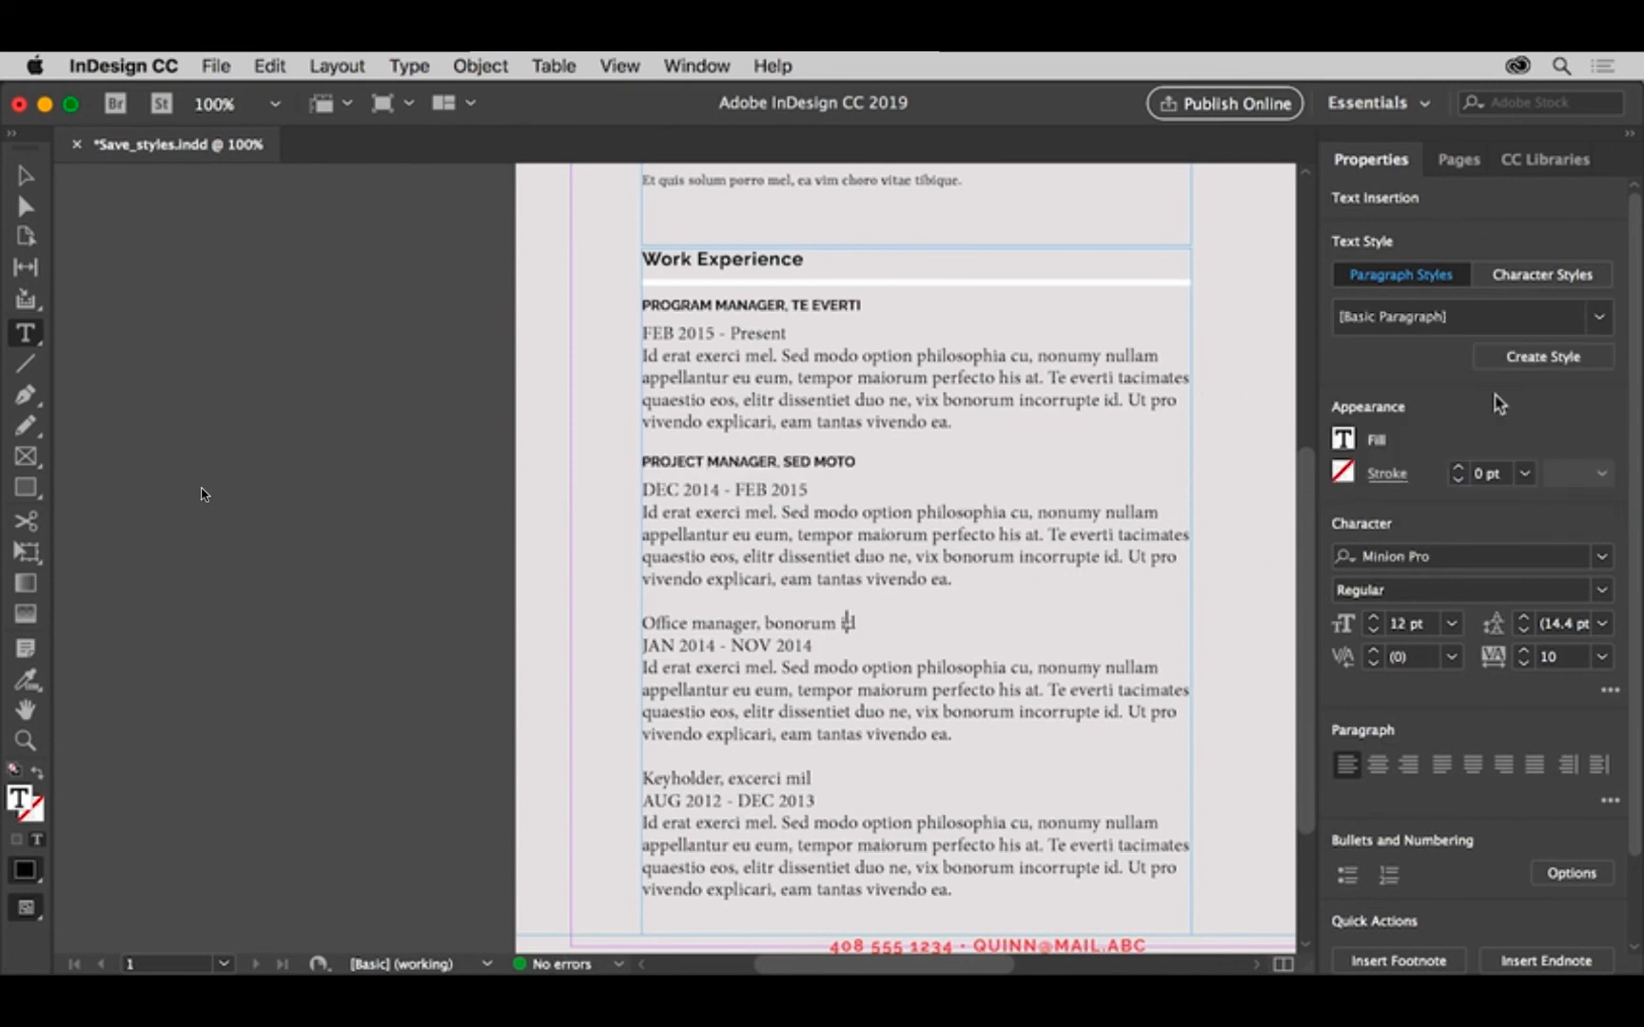
click(1597, 318)
click(1546, 425)
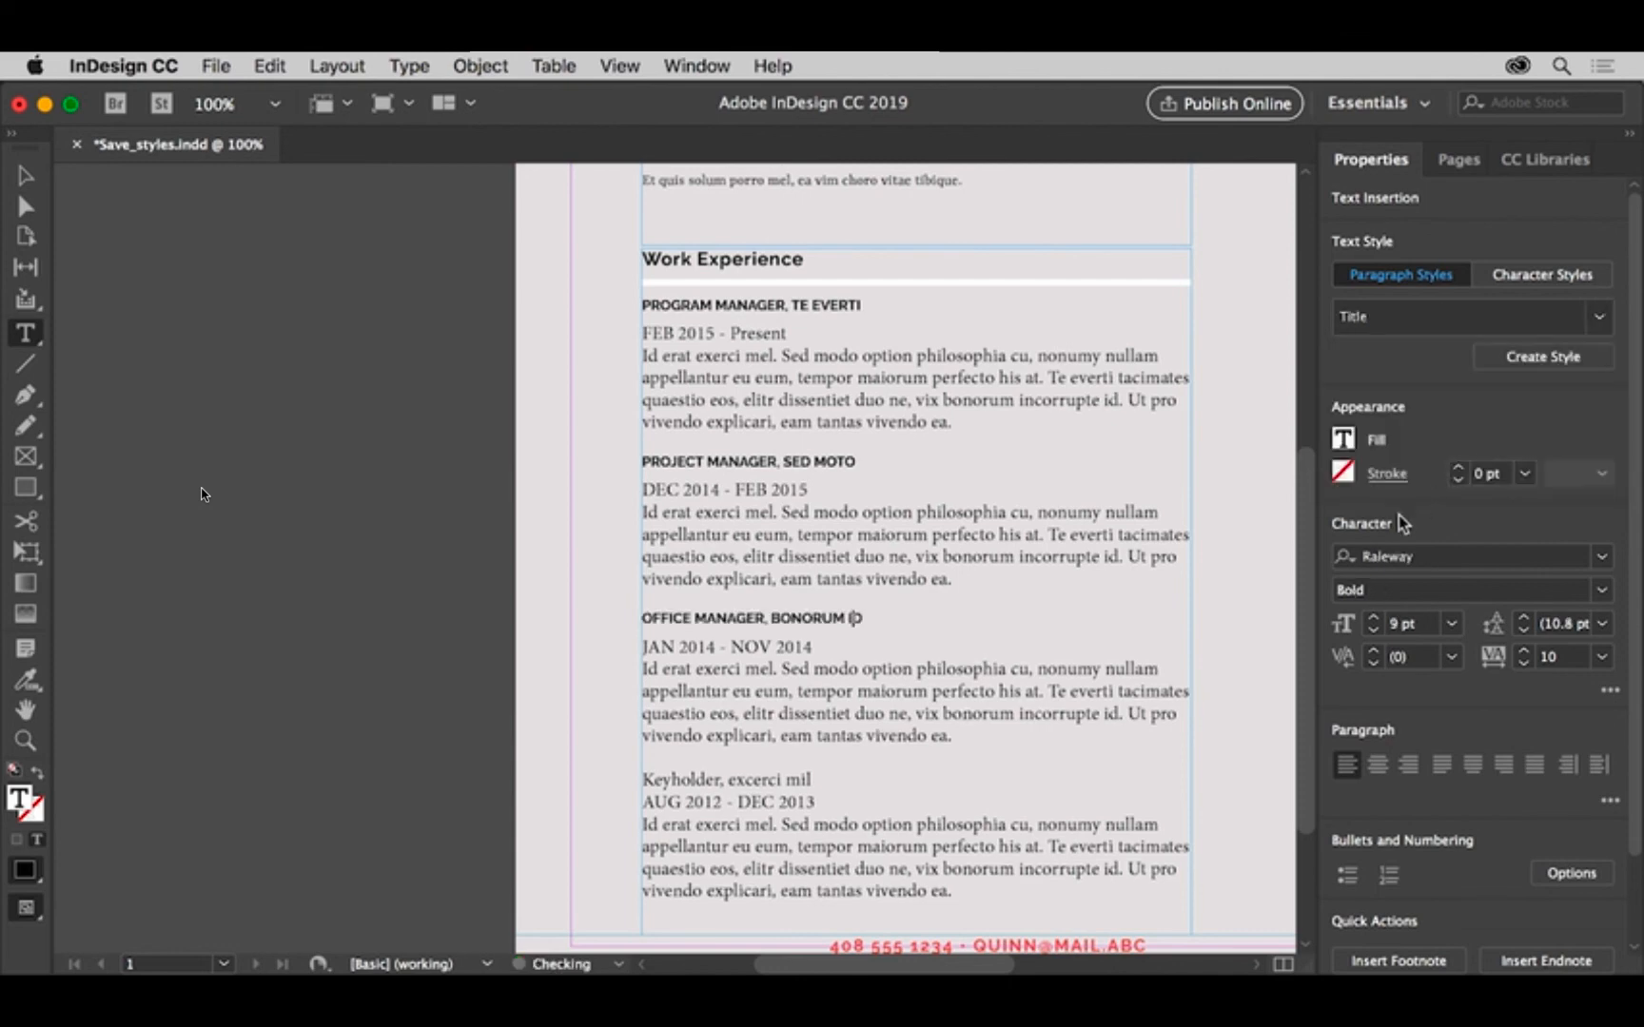
click(800, 779)
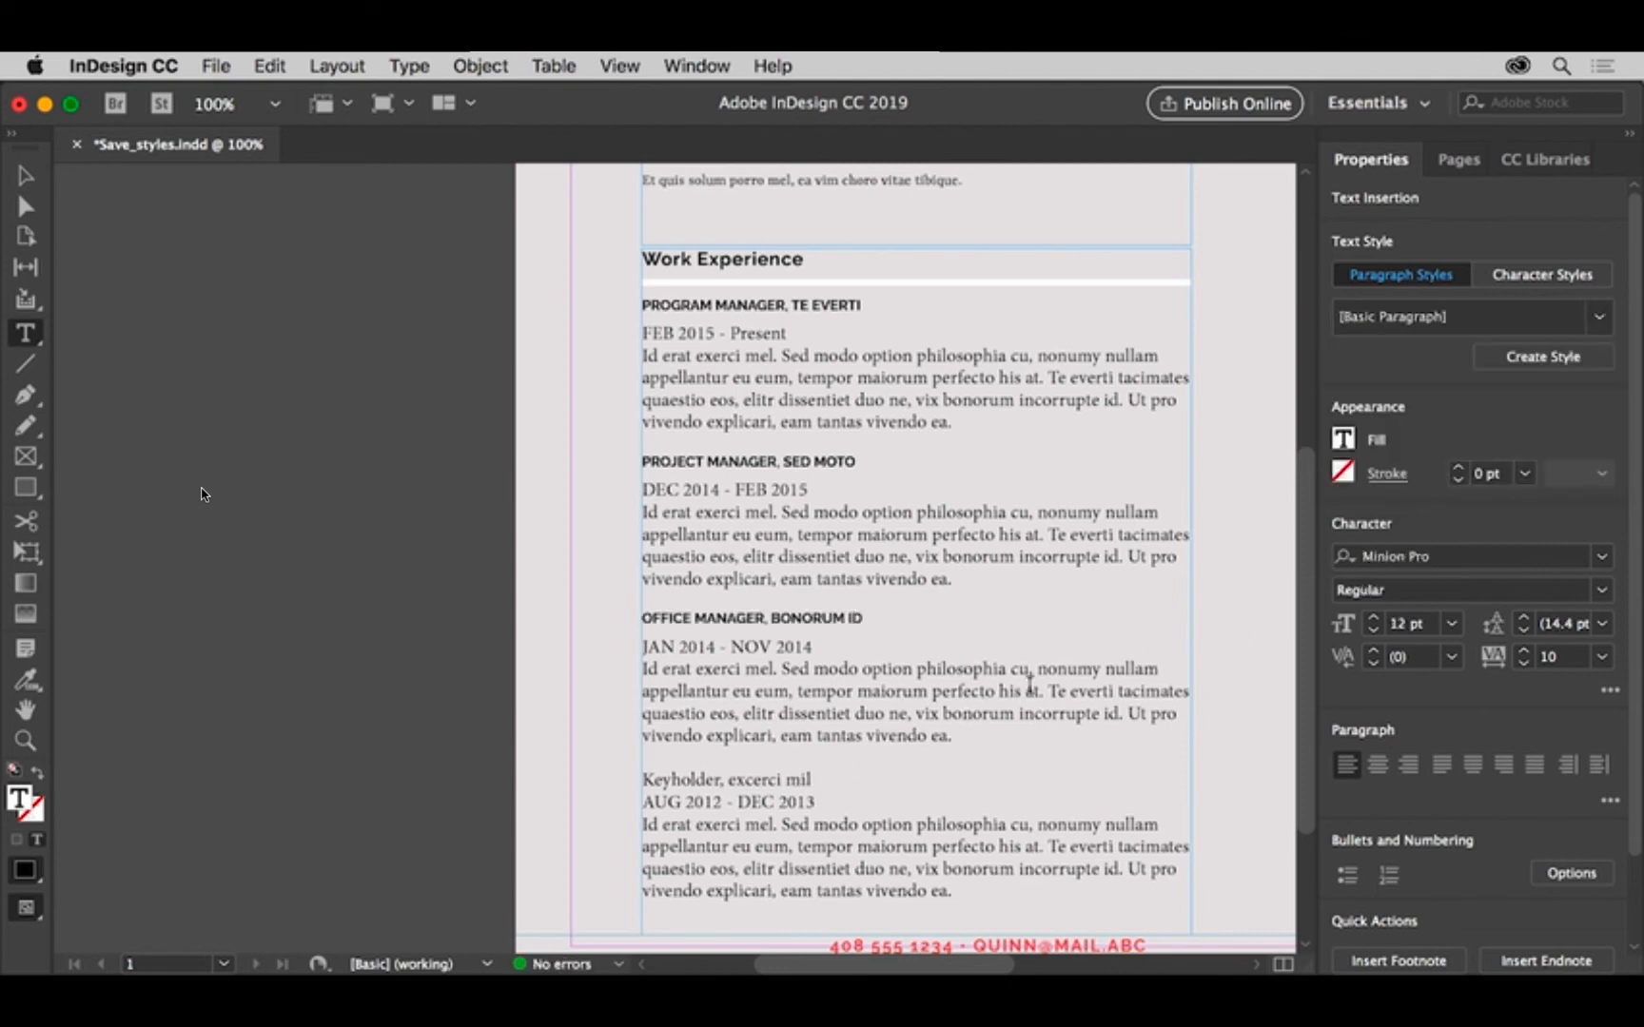
click(1598, 318)
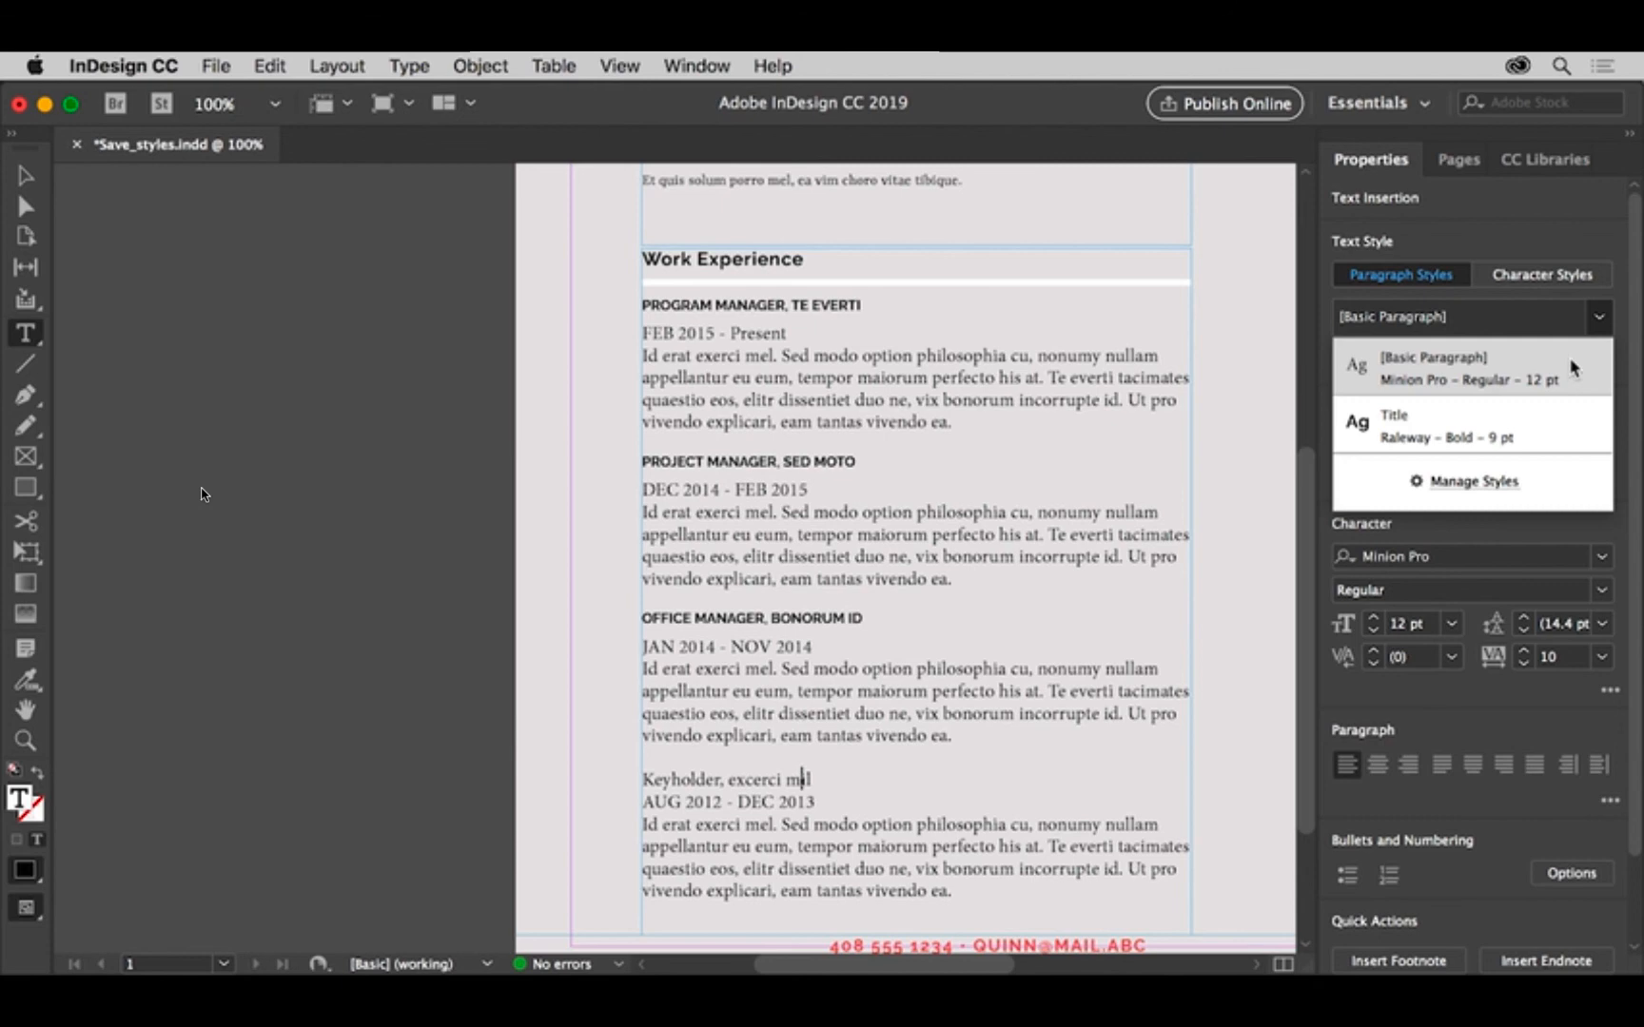
click(1529, 423)
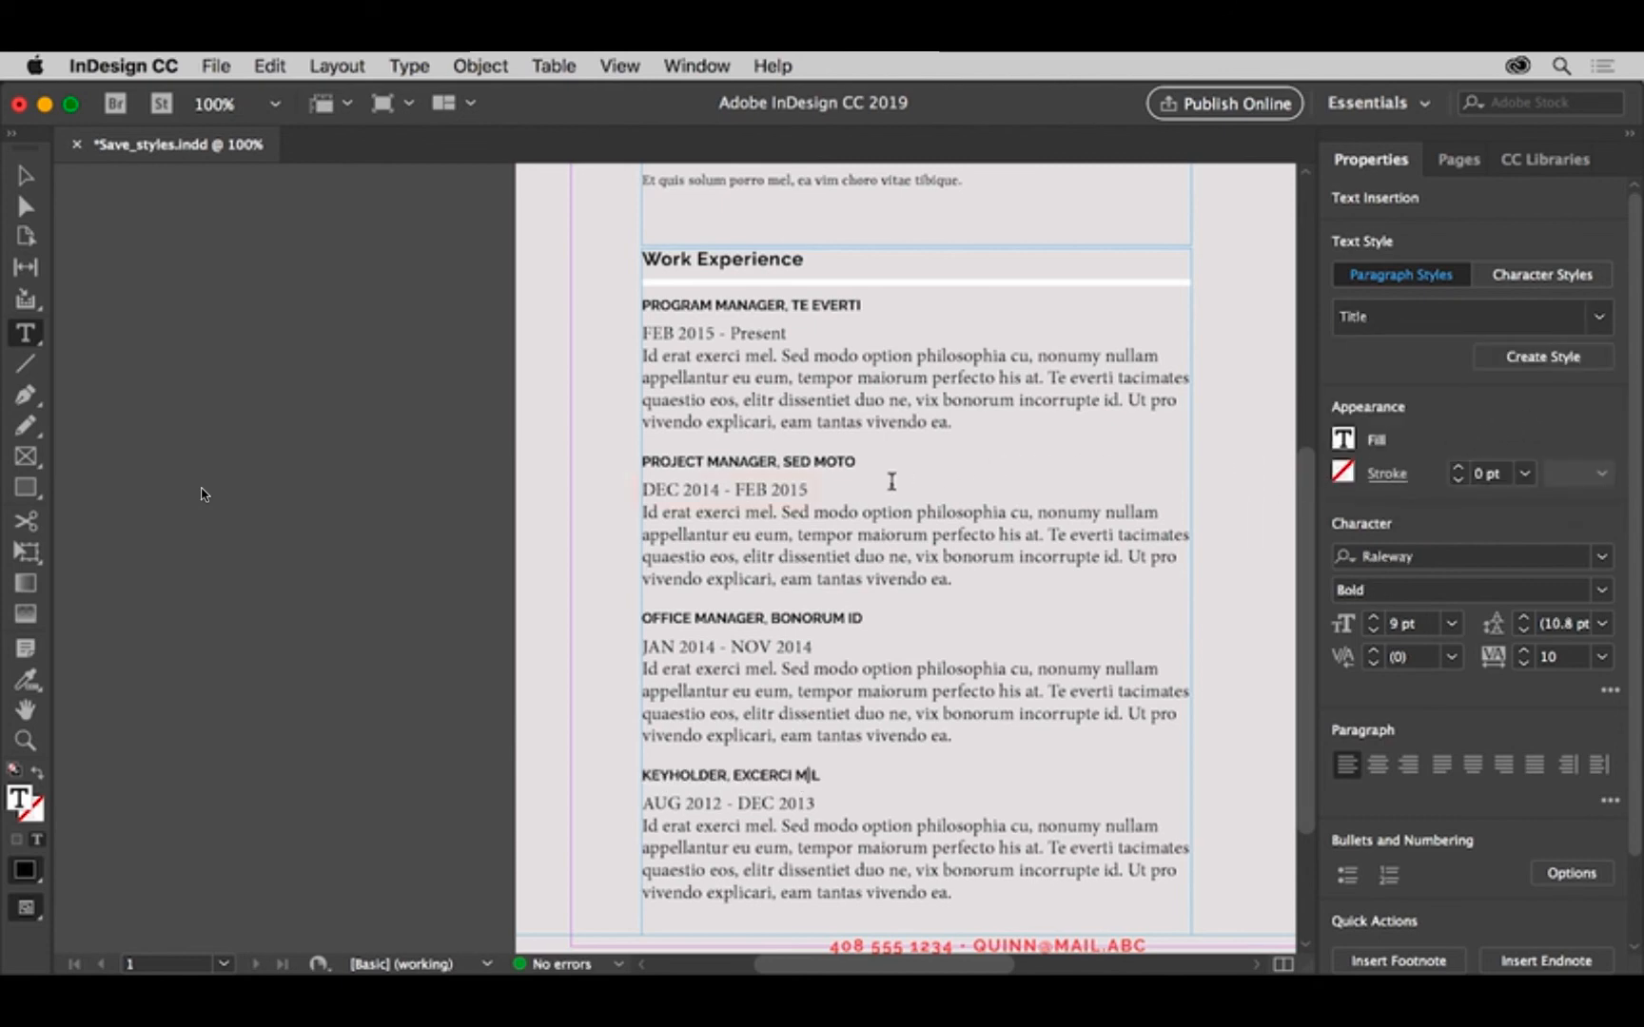